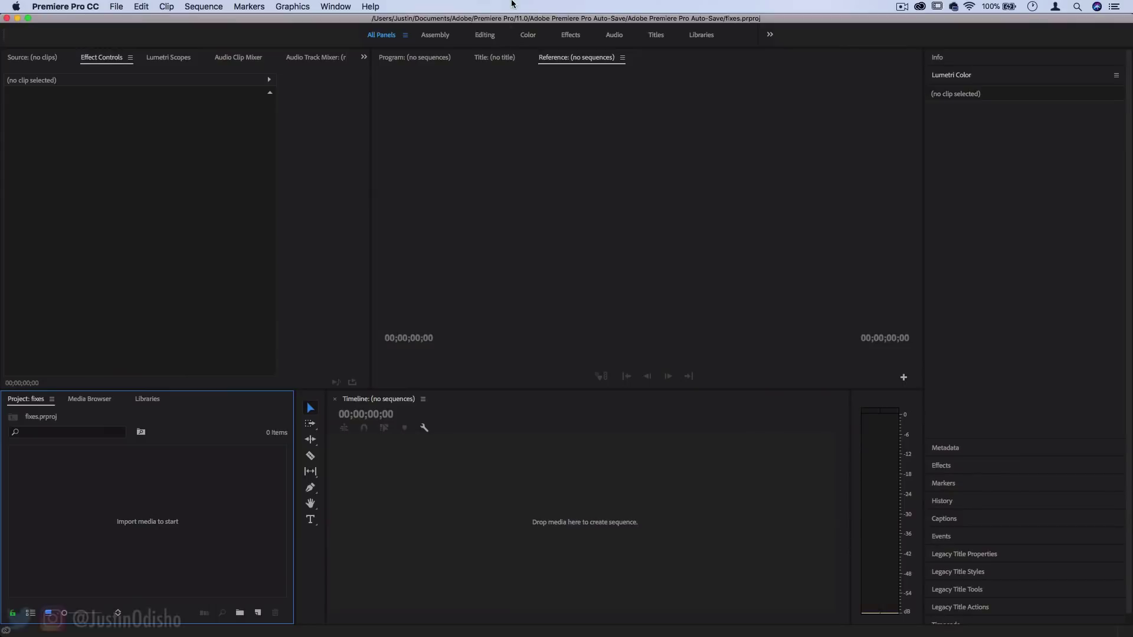
Import the Crowd, Dubrovnik, Hong Kong and Relaxing MP4s from the Footage folder into the Project panel
{"action": "left_click_drag", "start_coordinate": [510, 18], "coordinate": [508, 72]}
{"action": "left_click", "coordinate": [513, 52]}
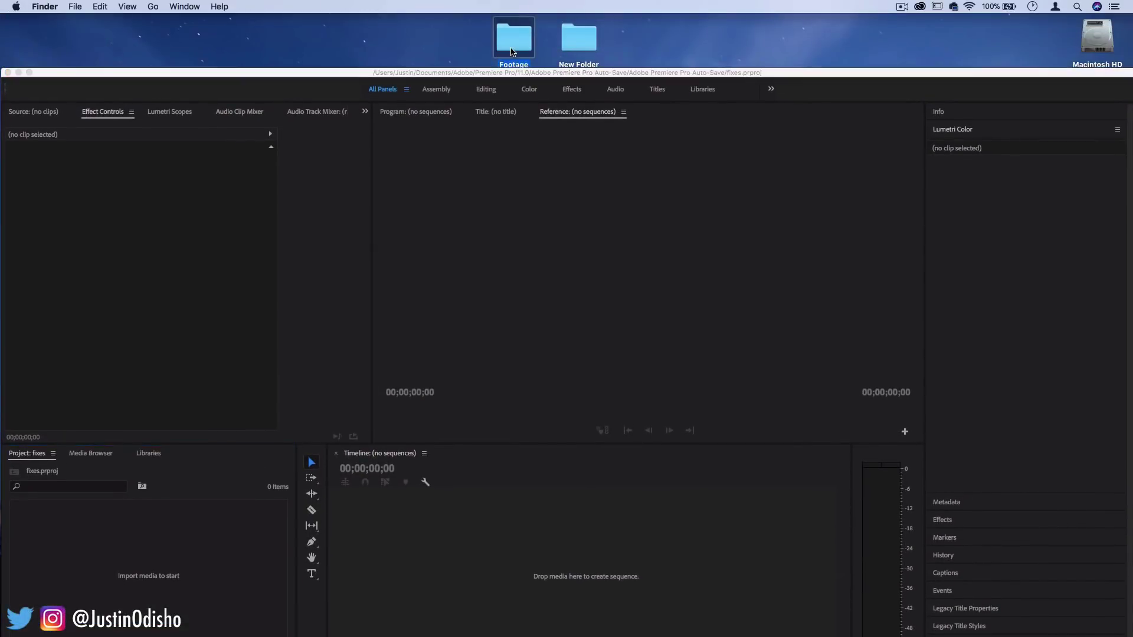
{"action": "double_click", "coordinate": [513, 51]}
{"action": "left_click_drag", "start_coordinate": [635, 233], "coordinate": [137, 565]}
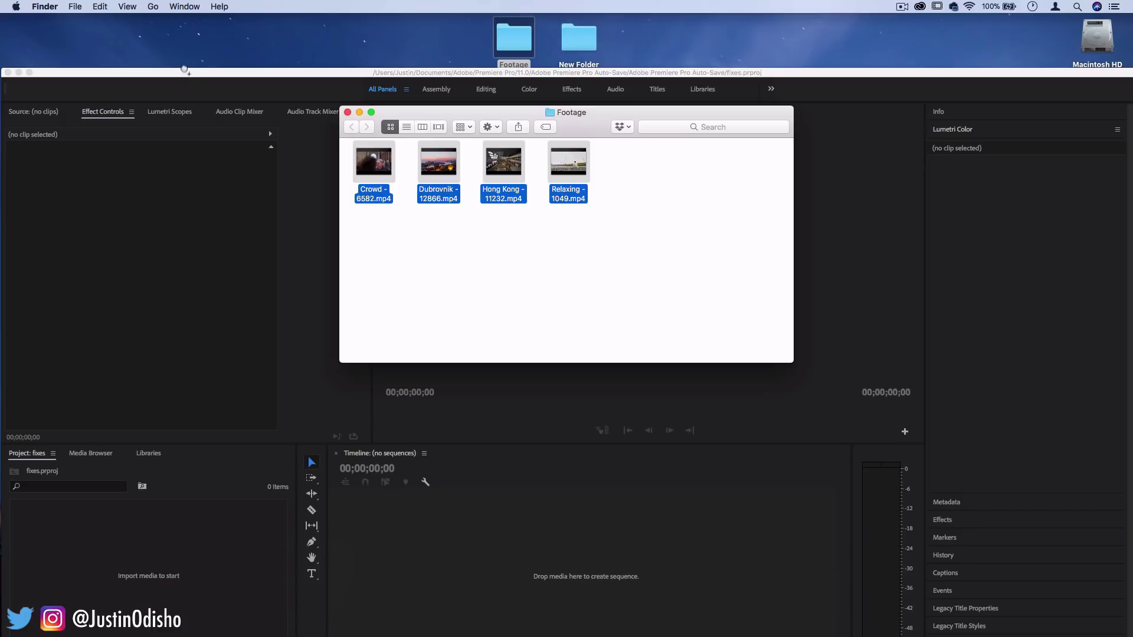
{"action": "left_click_drag", "start_coordinate": [185, 71], "coordinate": [185, 21]}
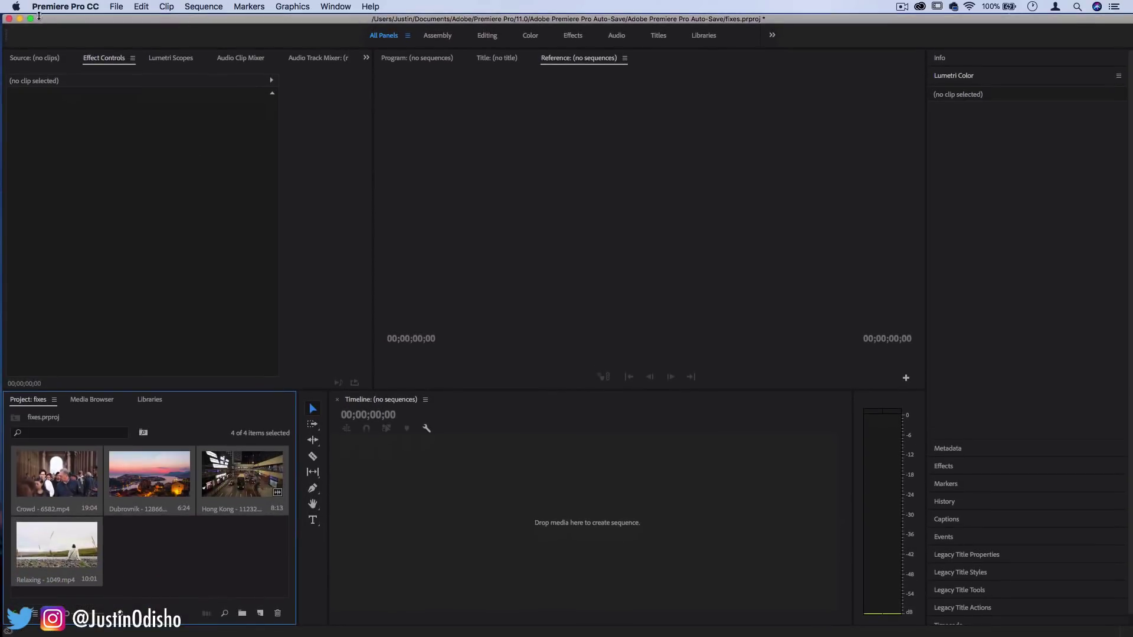
Create the Hong Kong - 11232 sequence by dropping the Hong Kong clip onto the empty Timeline
{"action": "left_click_drag", "start_coordinate": [39, 15], "coordinate": [37, 15]}
{"action": "left_click", "coordinate": [203, 550]}
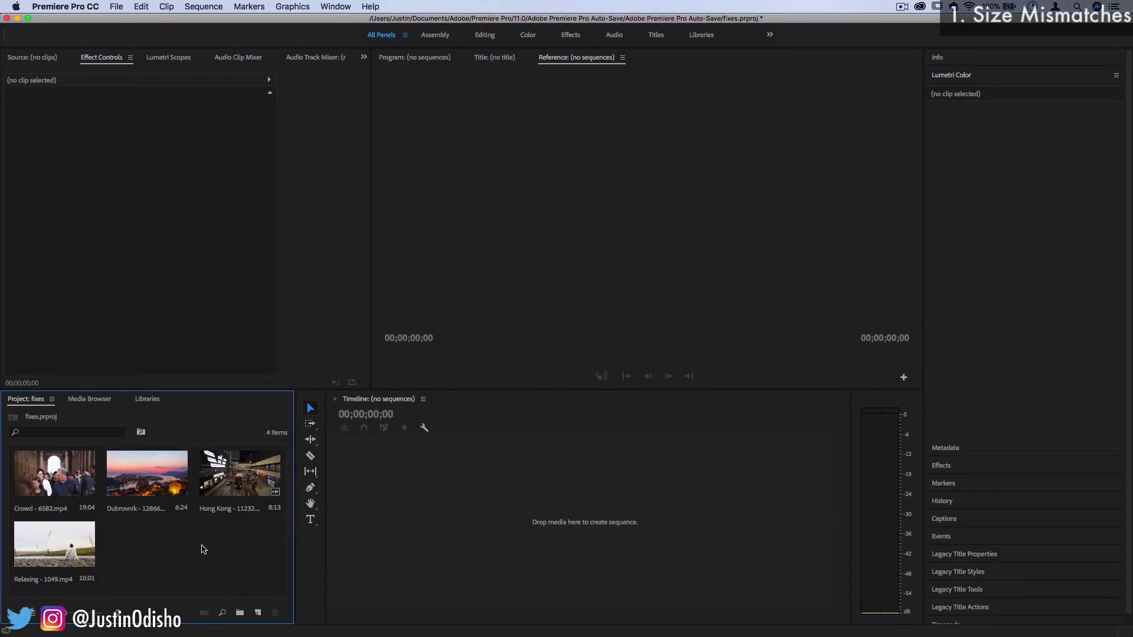
{"action": "left_click", "coordinate": [243, 487]}
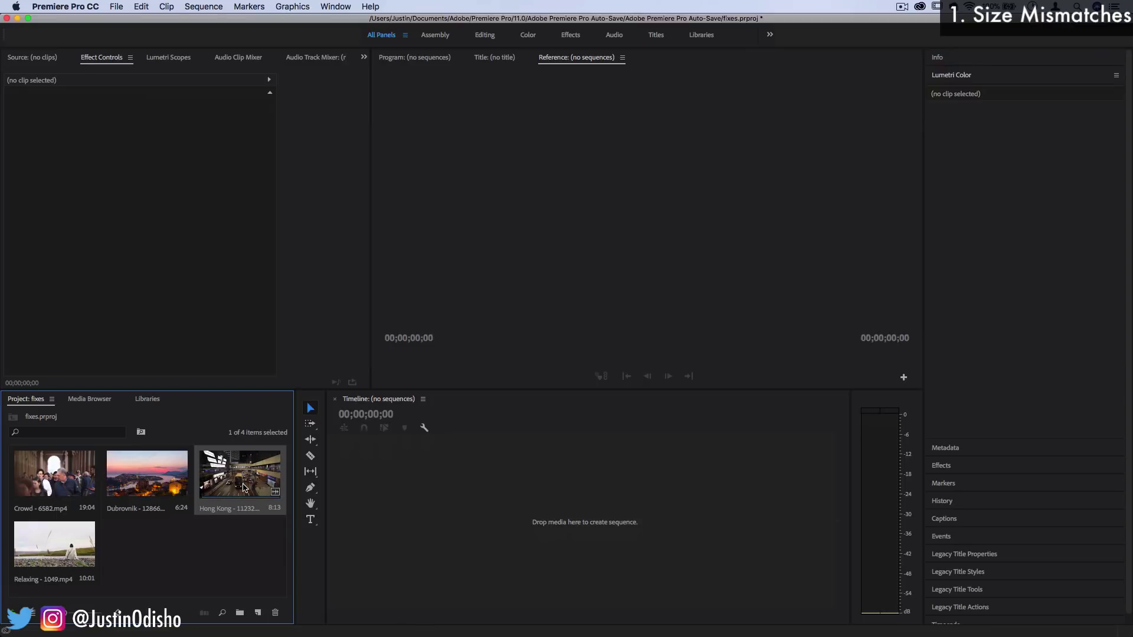
{"action": "left_click_drag", "start_coordinate": [232, 482], "coordinate": [511, 521]}
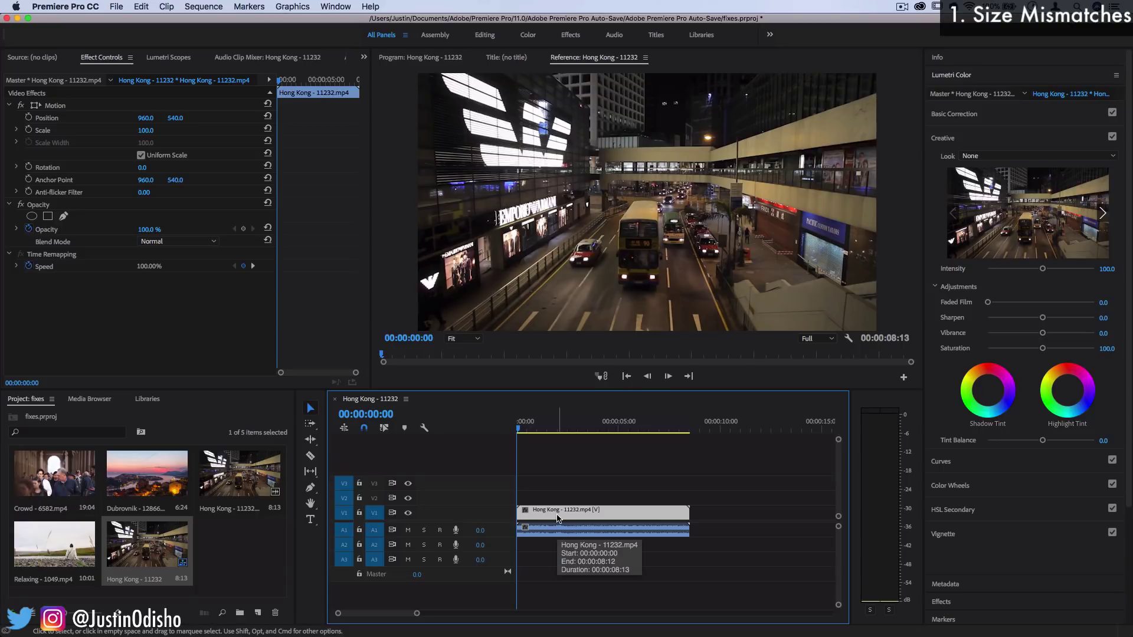
Check in the Info panel that the Dubrovnik clip is 3840x2160
{"action": "left_click", "coordinate": [949, 62]}
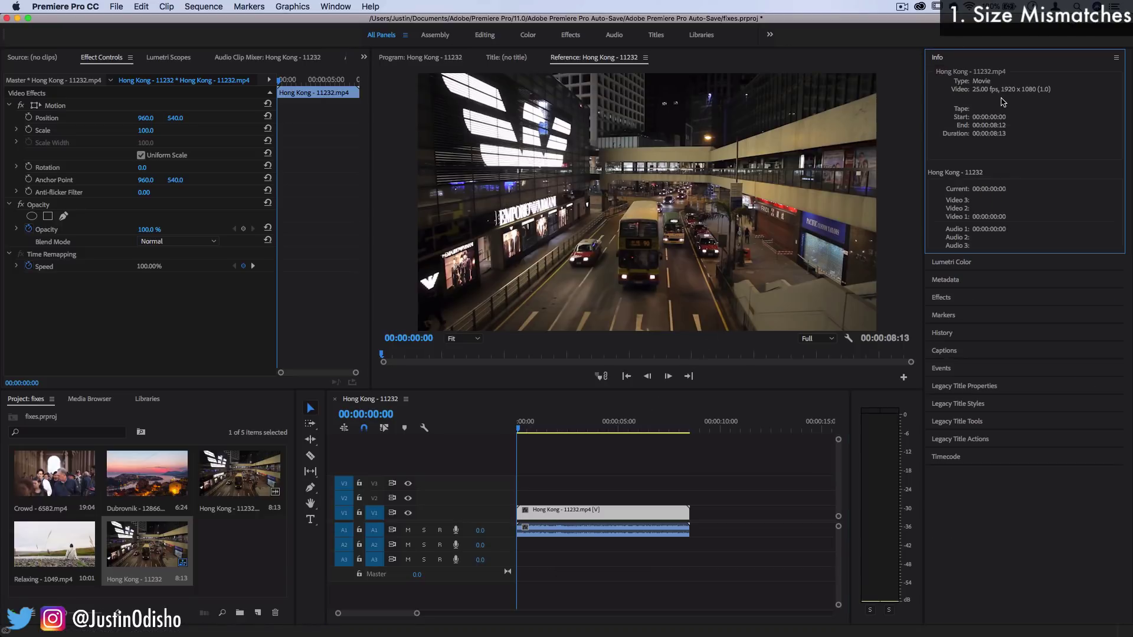
{"action": "left_click", "coordinate": [588, 515]}
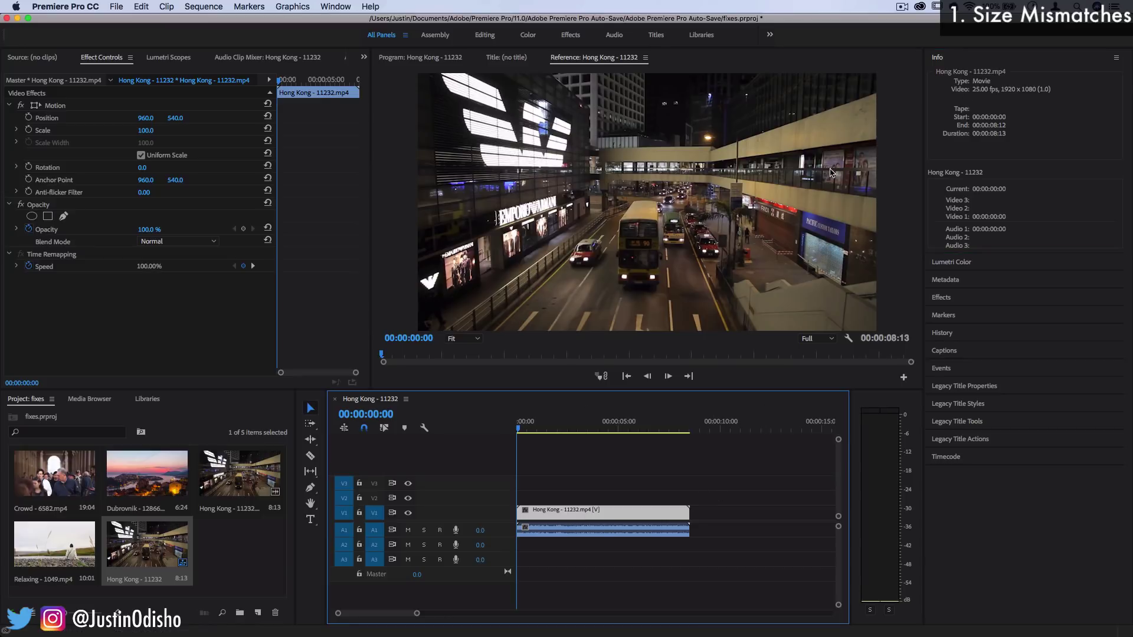
{"action": "left_click", "coordinate": [149, 483]}
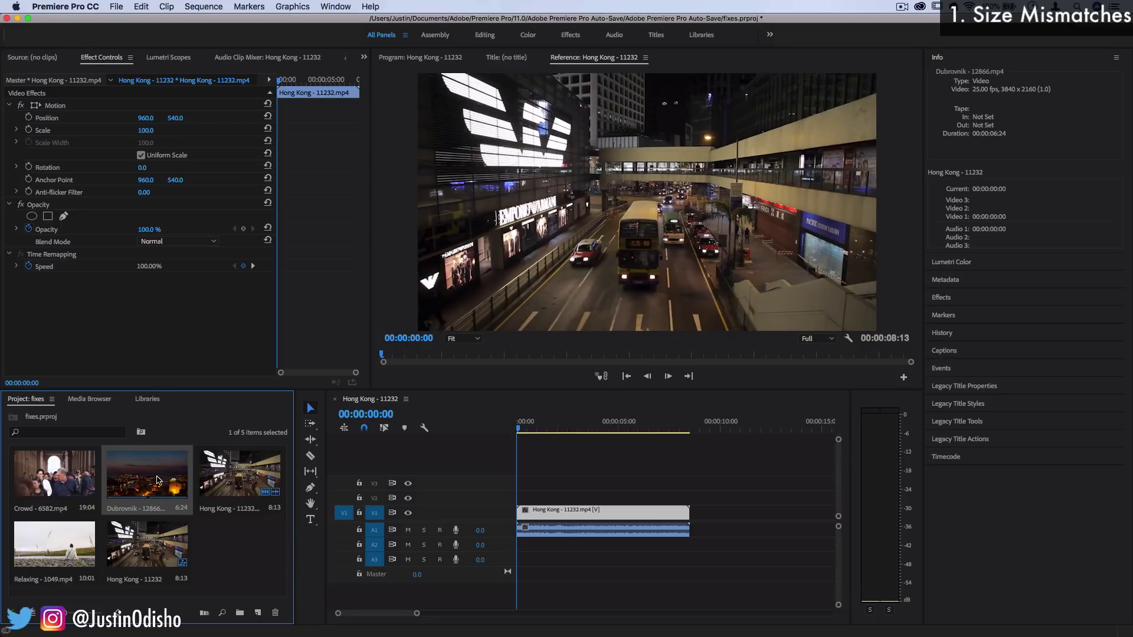
Preview the Dubrovnik clip and place it on V2 above the Hong Kong clip
{"action": "double_click", "coordinate": [157, 480]}
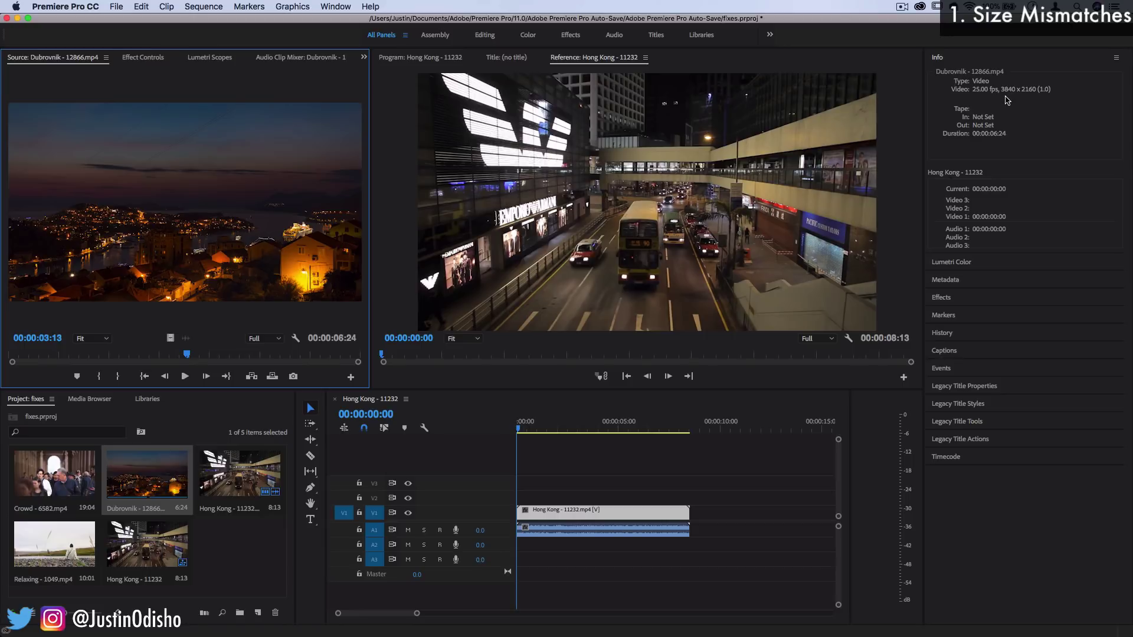
{"action": "left_click_drag", "start_coordinate": [124, 474], "coordinate": [540, 508]}
{"action": "left_click_drag", "start_coordinate": [484, 470], "coordinate": [518, 499]}
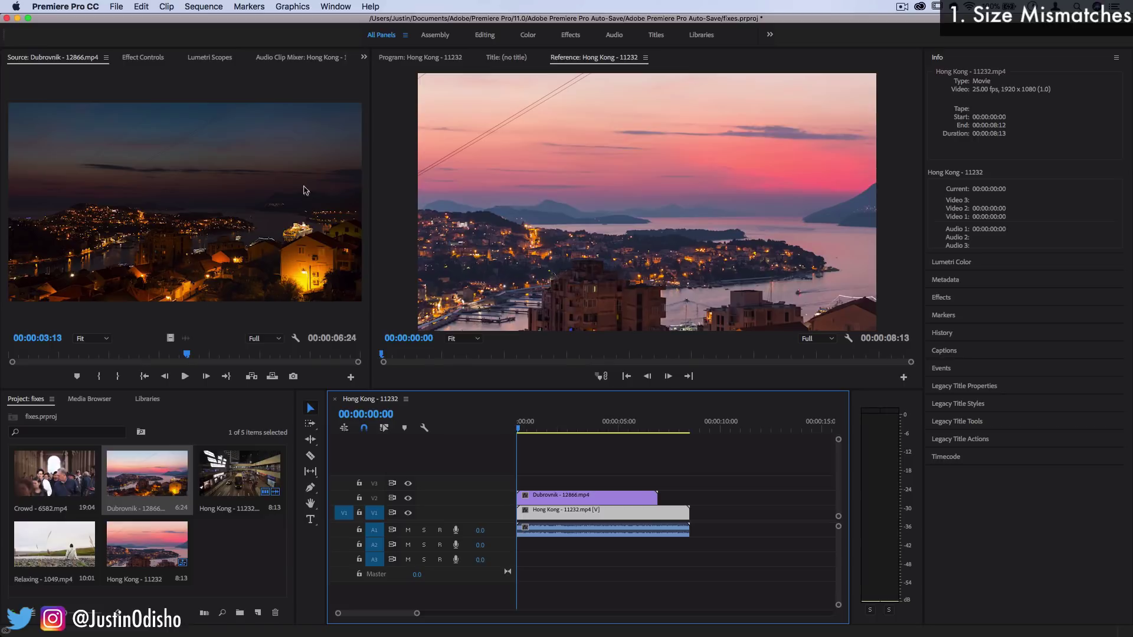
Set the Dubrovnik clip's Scale to 50 in Effect Controls, then close the Hong Kong sequence
{"action": "left_click", "coordinate": [570, 499]}
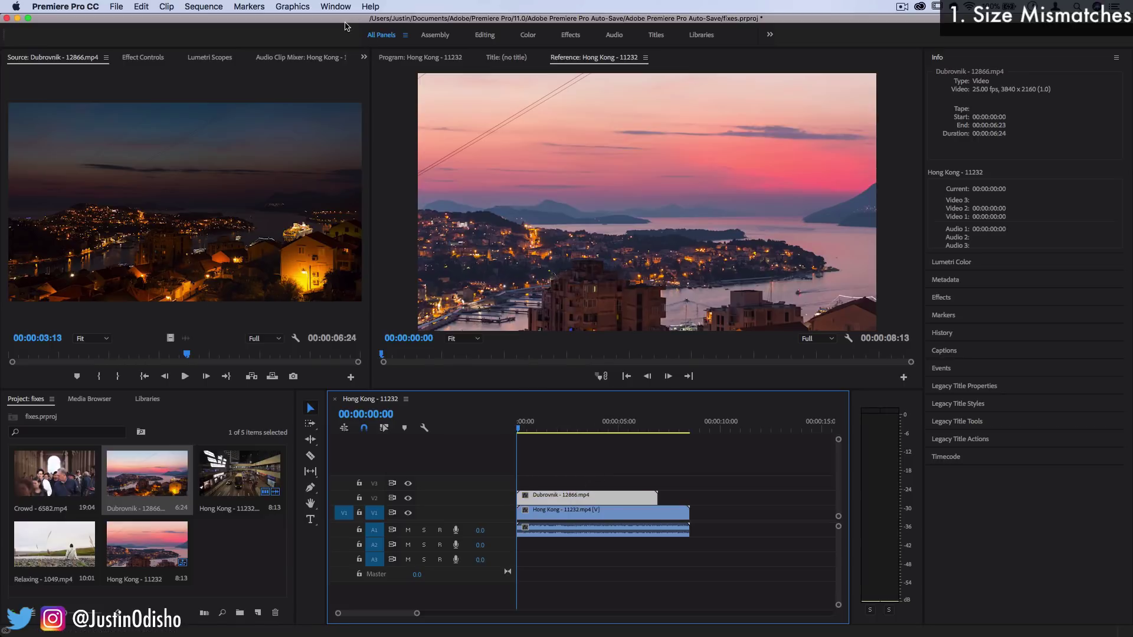
{"action": "left_click", "coordinate": [152, 61]}
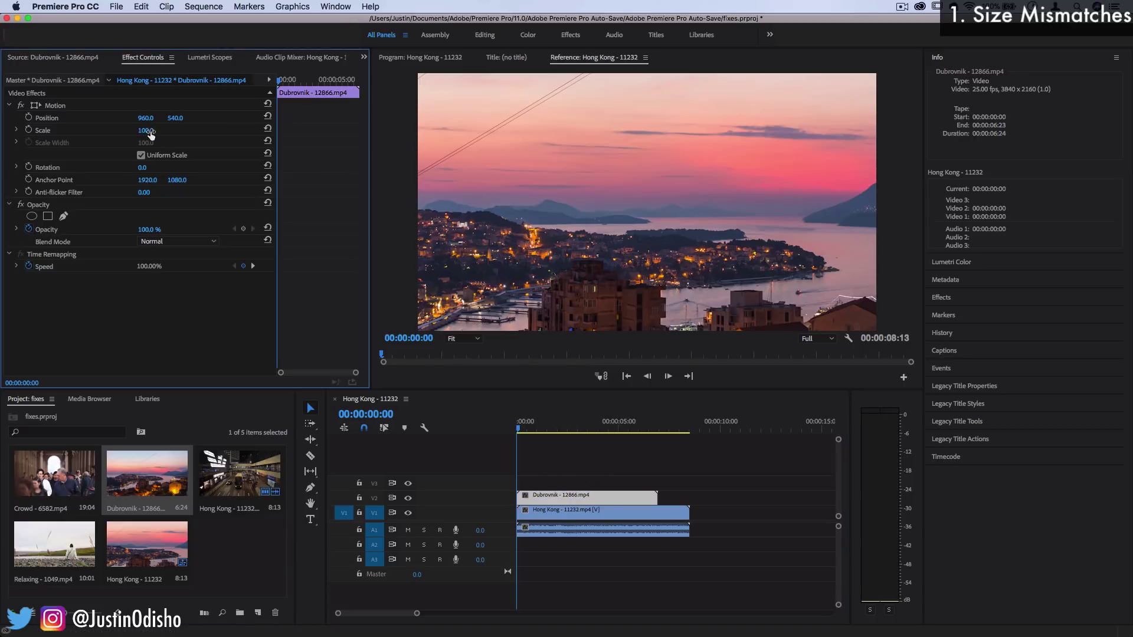
{"action": "left_click_drag", "start_coordinate": [145, 131], "coordinate": [117, 130]}
{"action": "left_click", "coordinate": [144, 131]}
{"action": "type", "text": "50"}
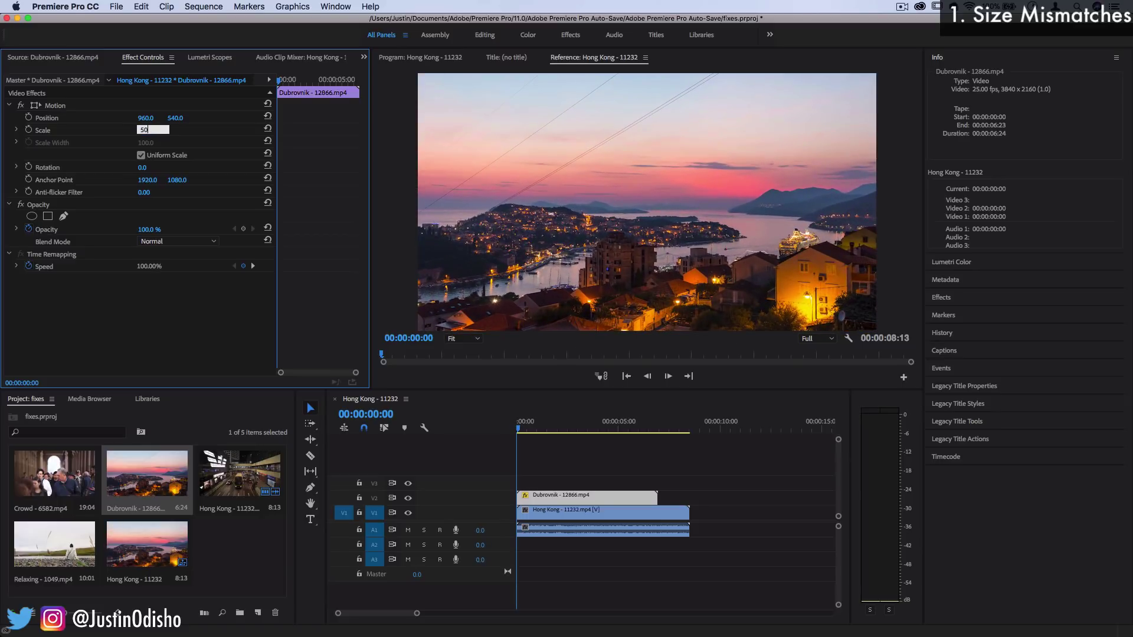
{"action": "key", "text": "Return"}
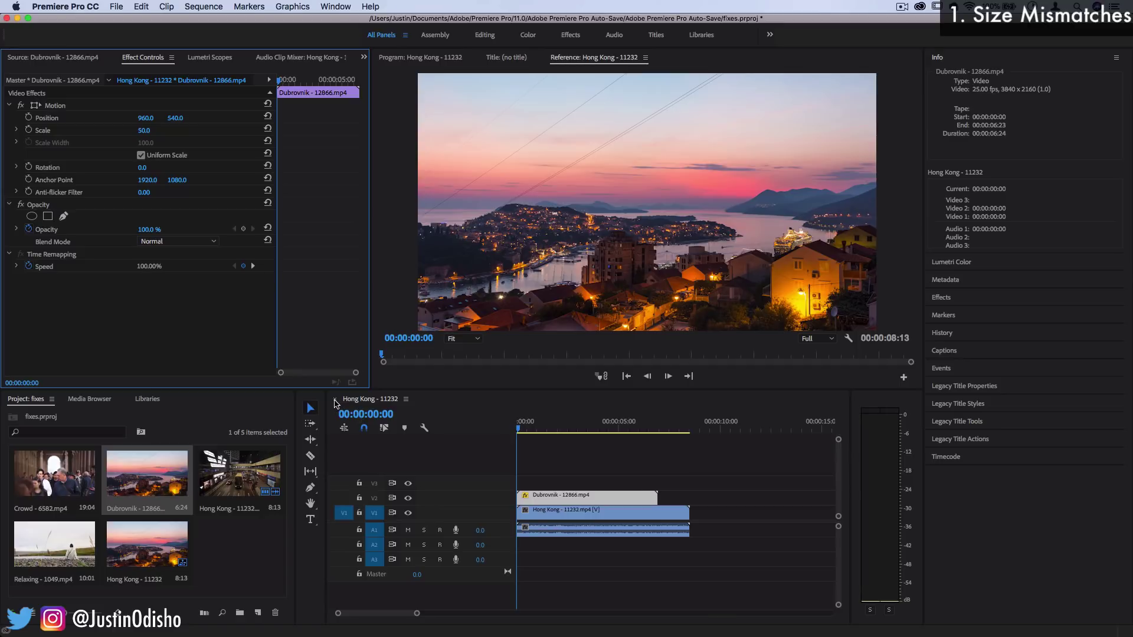
{"action": "left_click", "coordinate": [336, 399]}
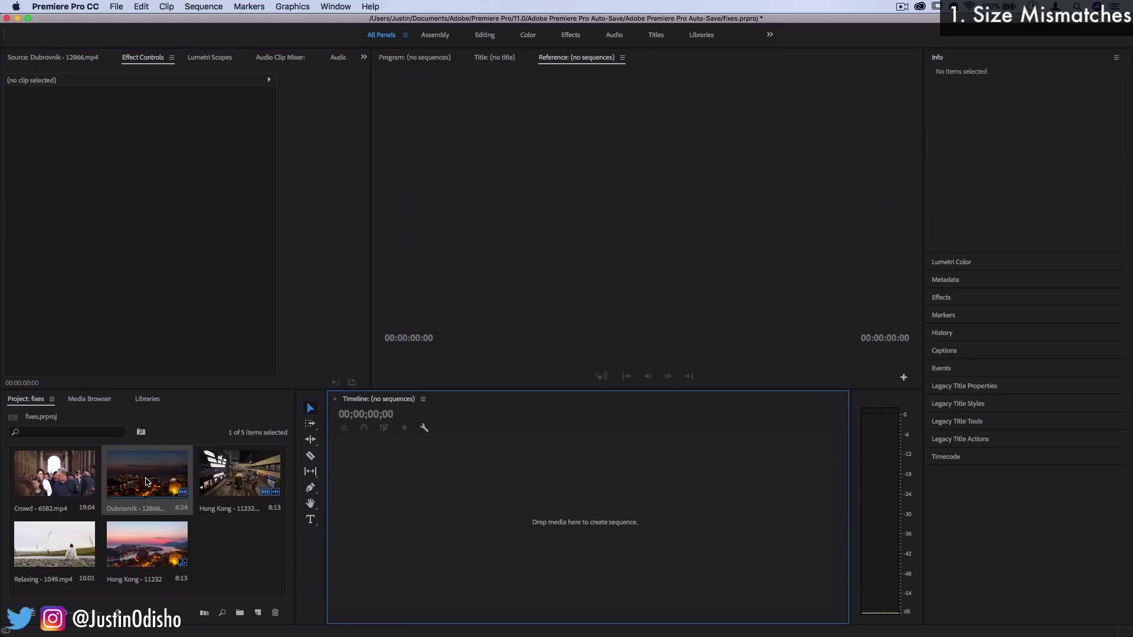
Build the Dubrovnik - 12866 sequence with Hong Kong on V2 at Scale 200, then preview it
{"action": "left_click_drag", "start_coordinate": [147, 482], "coordinate": [599, 518]}
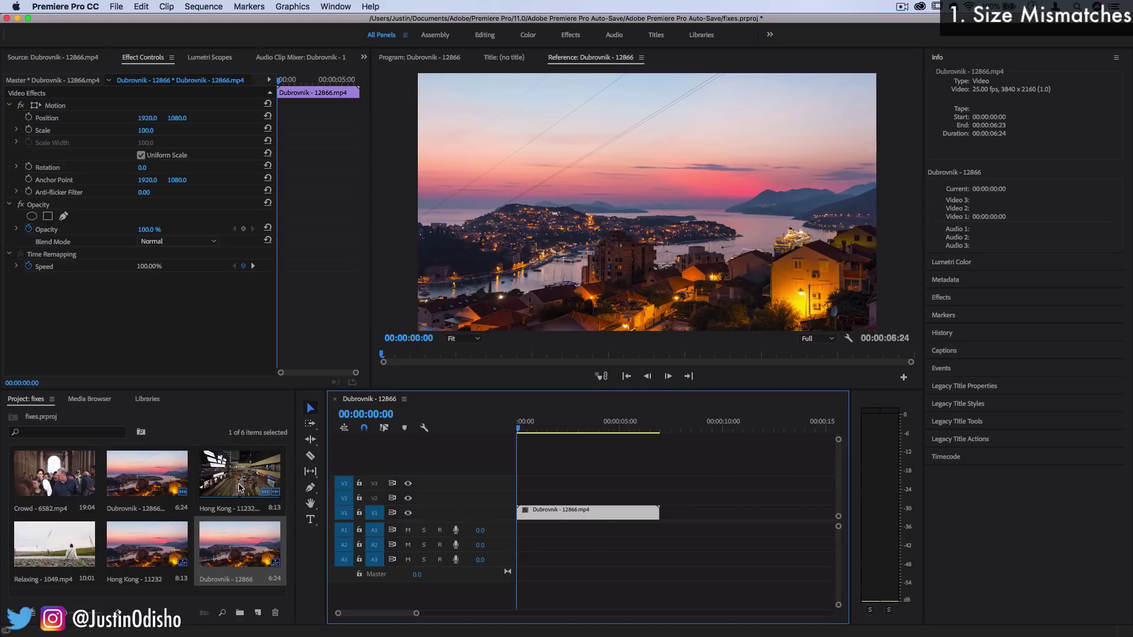
{"action": "left_click_drag", "start_coordinate": [239, 487], "coordinate": [502, 502]}
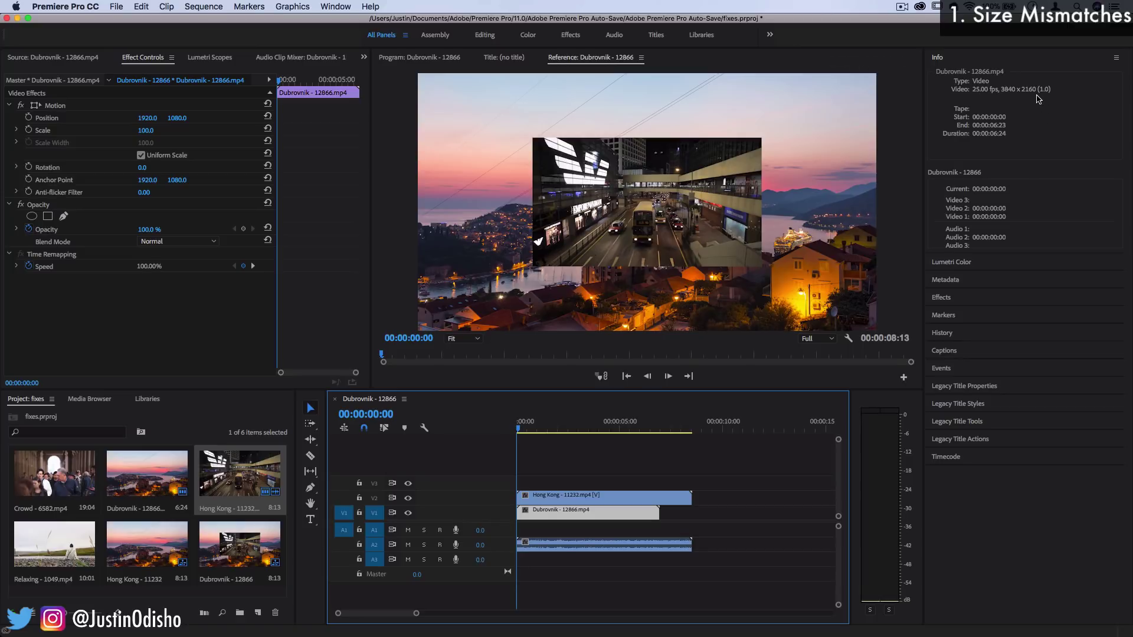
{"action": "left_click", "coordinate": [612, 494]}
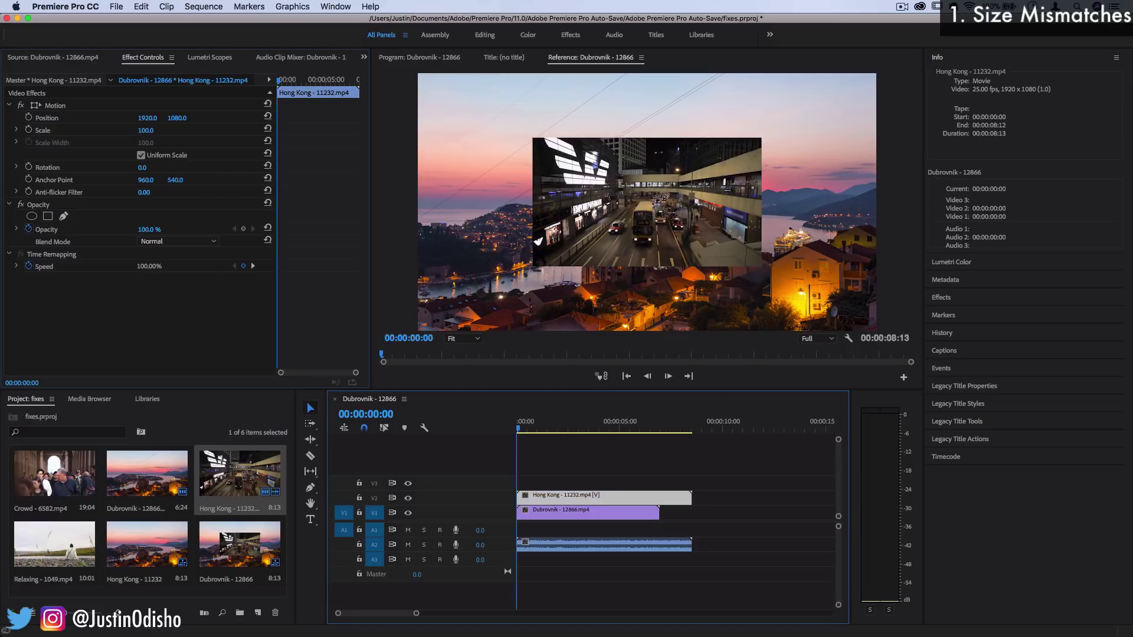
{"action": "left_click_drag", "start_coordinate": [146, 130], "coordinate": [207, 131]}
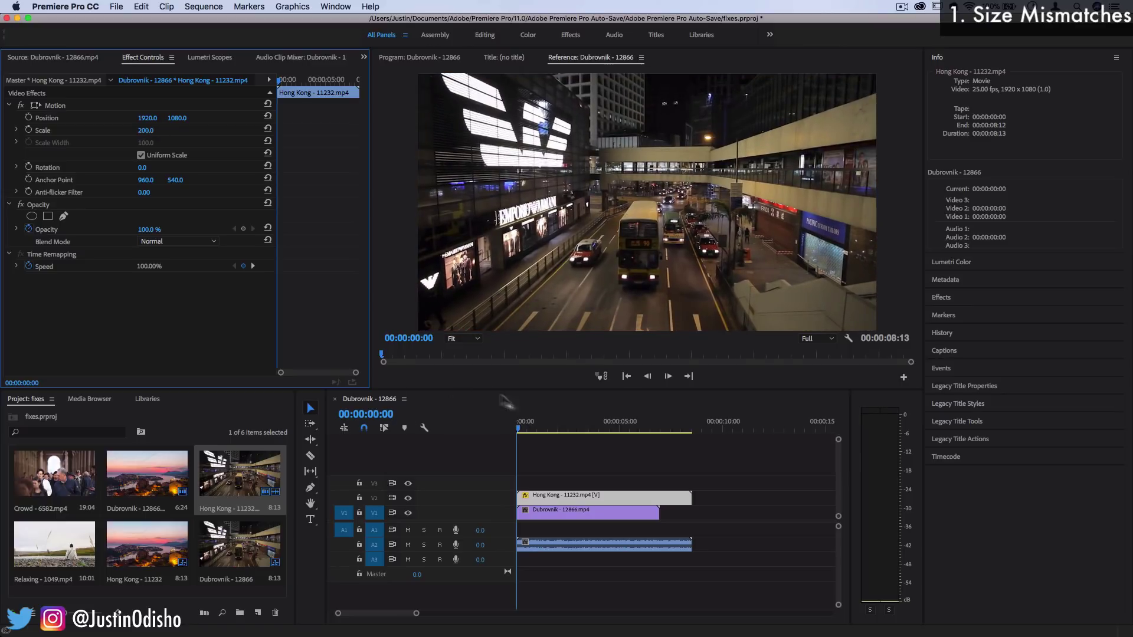
{"action": "left_click_drag", "start_coordinate": [540, 423], "coordinate": [611, 427]}
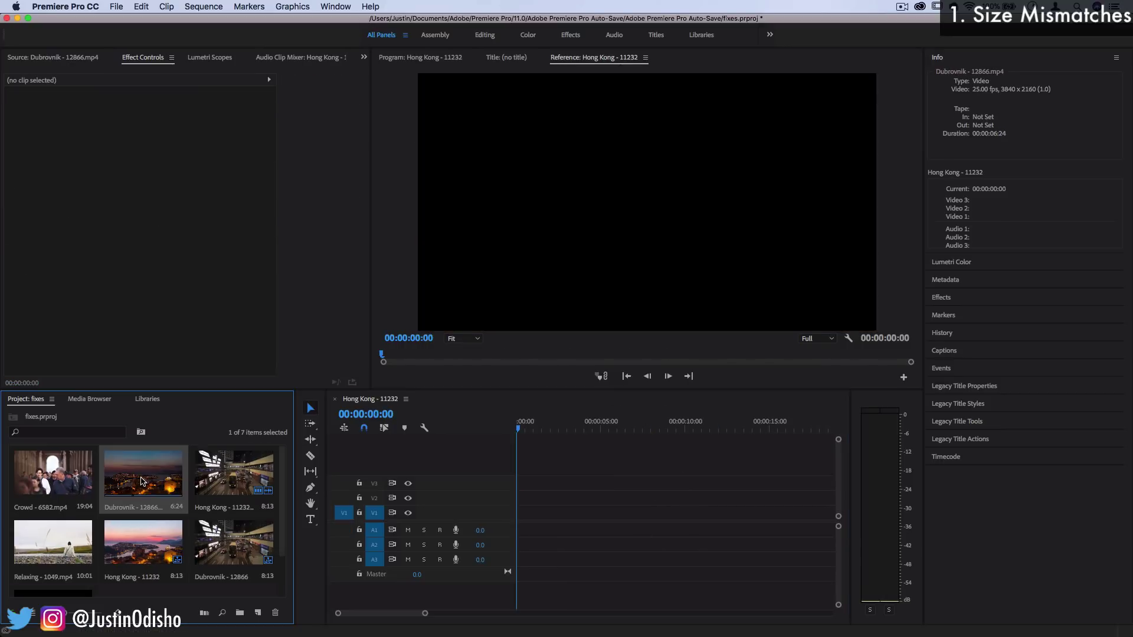
Add Dubrovnik to V1 of Hong Kong - 11232, choosing Keep existing settings at the mismatch warning
{"action": "left_click_drag", "start_coordinate": [141, 481], "coordinate": [512, 518]}
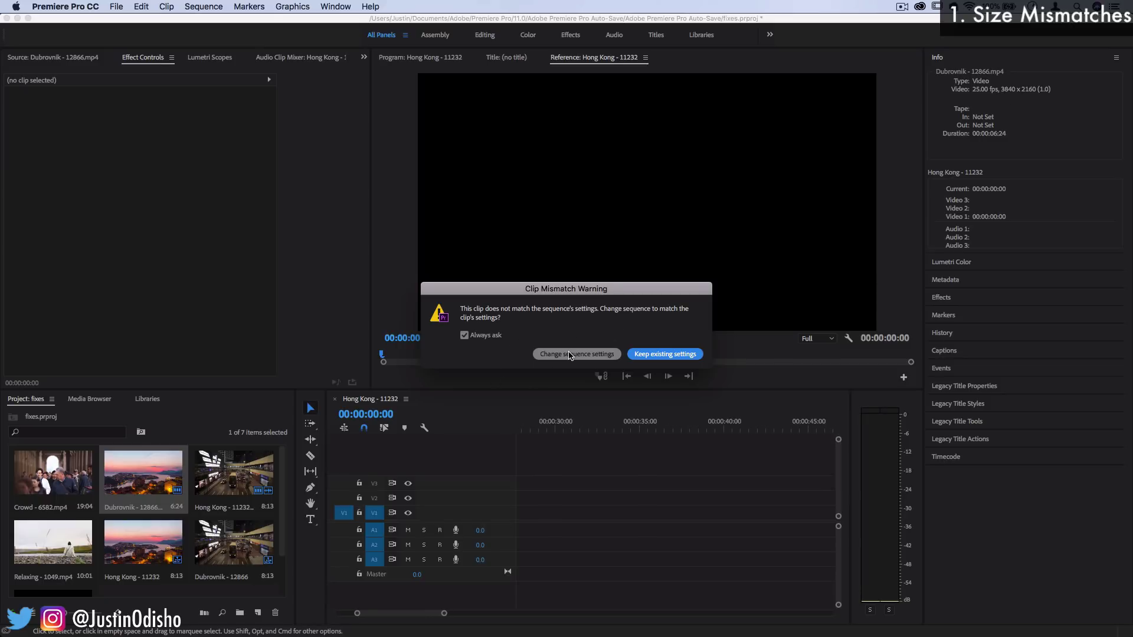
{"action": "left_click", "coordinate": [660, 354]}
{"action": "left_click", "coordinate": [527, 428]}
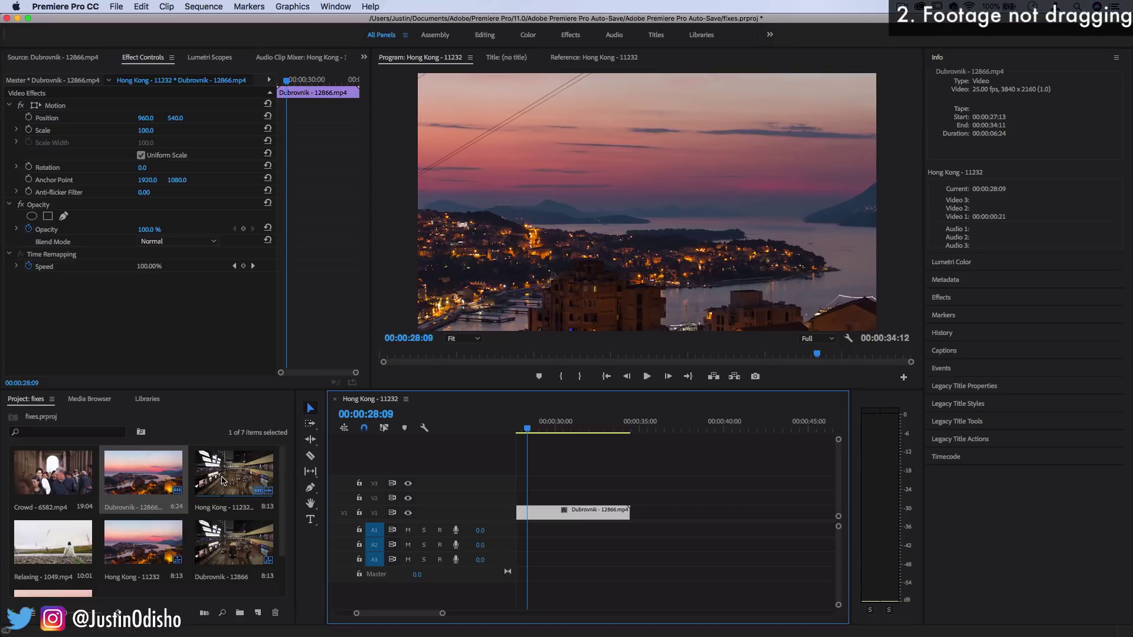
{"action": "left_click_drag", "start_coordinate": [229, 479], "coordinate": [638, 534]}
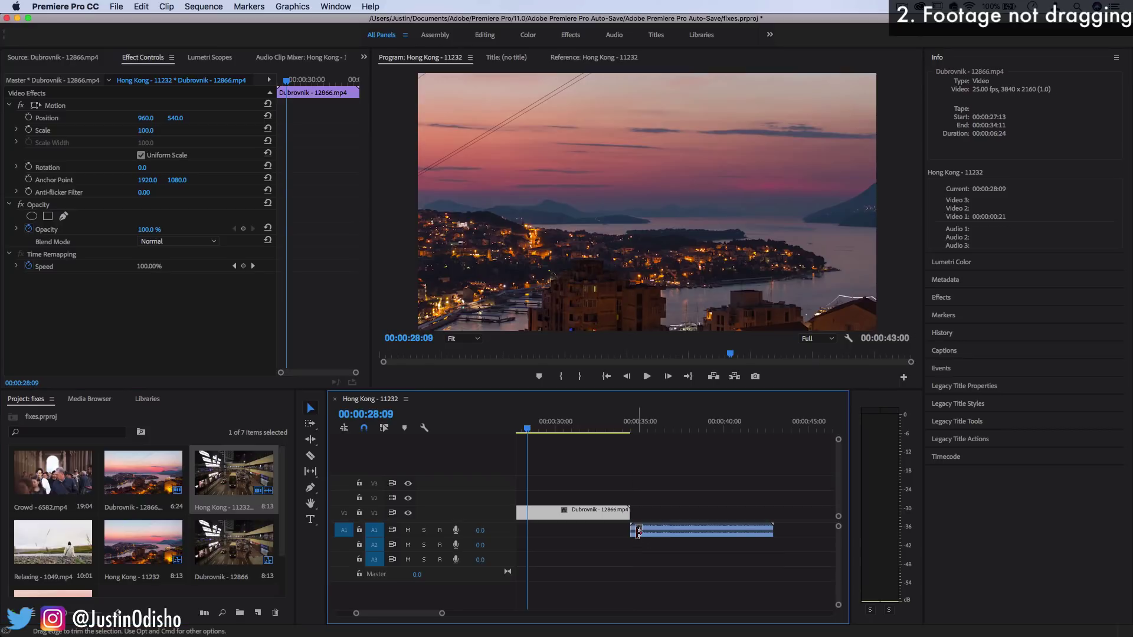
{"action": "left_click_drag", "start_coordinate": [234, 478], "coordinate": [782, 519]}
{"action": "key", "text": "minus"}
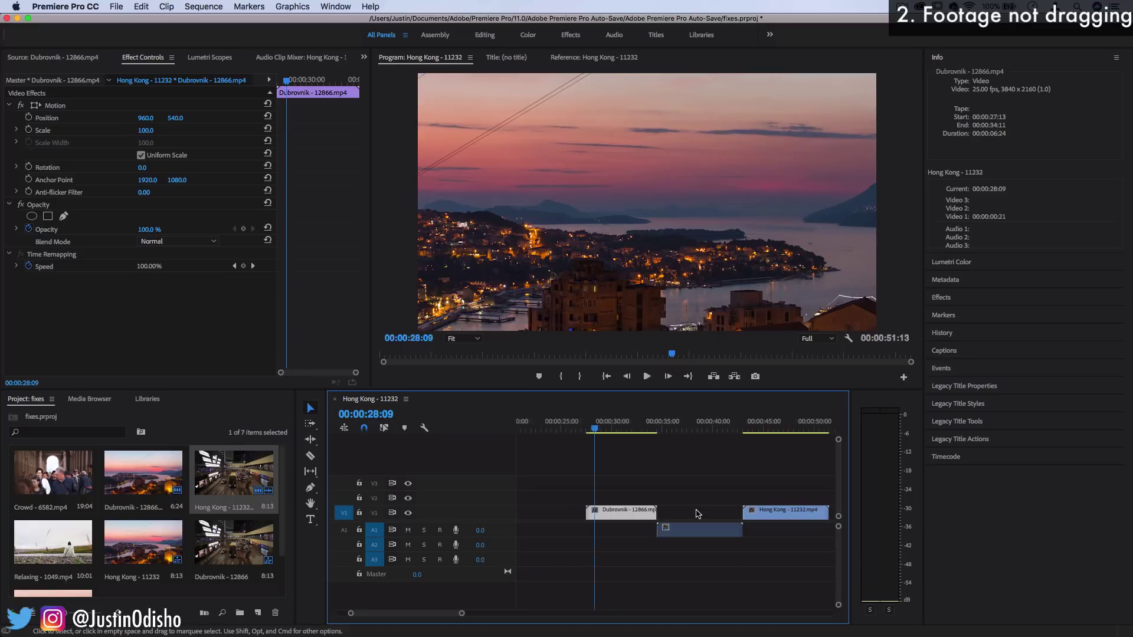
{"action": "left_click", "coordinate": [787, 515]}
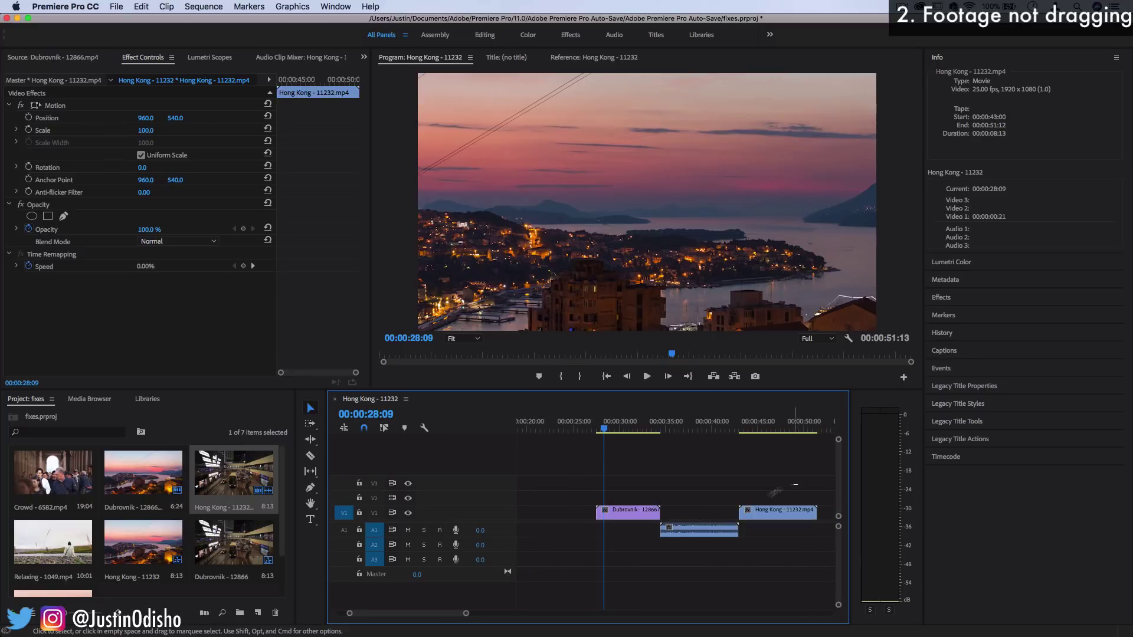
{"action": "left_click_drag", "start_coordinate": [797, 484], "coordinate": [716, 542]}
{"action": "key", "text": "Delete"}
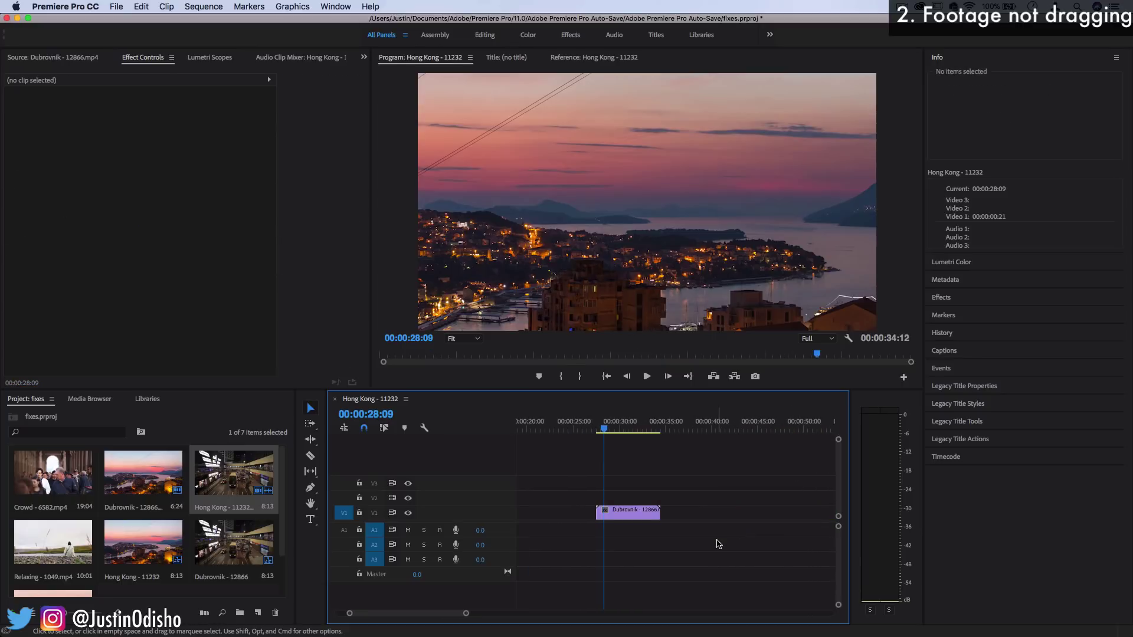
Enable A1 source patching and V1-V3 targeting, then place Hong Kong - 11232 after Dubrovnik
{"action": "left_click", "coordinate": [345, 531]}
{"action": "left_click", "coordinate": [375, 513]}
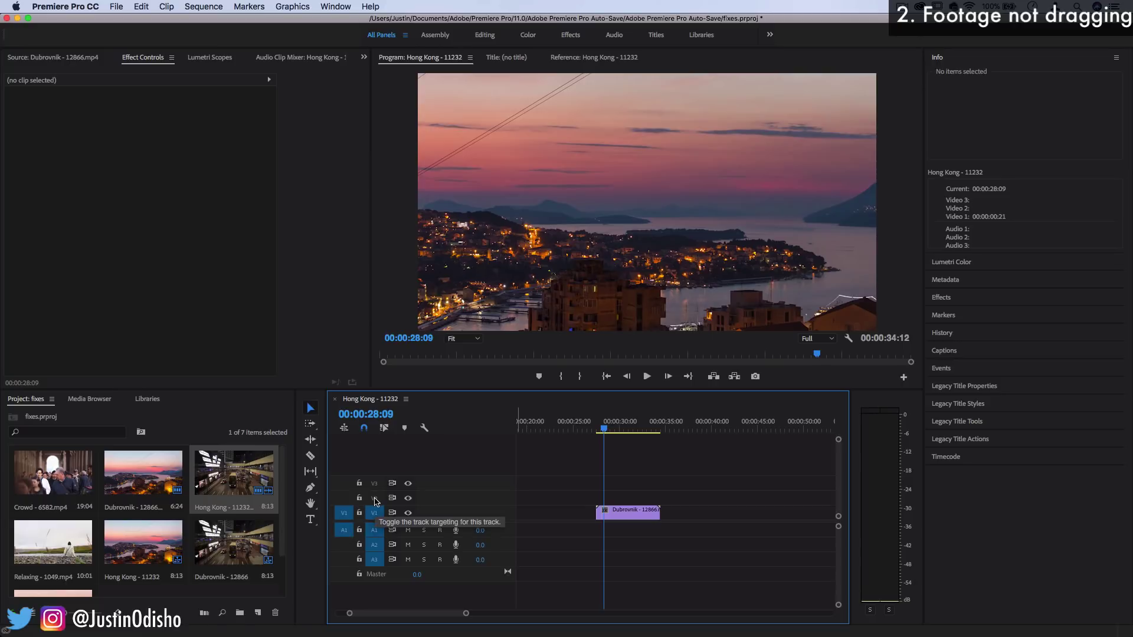
{"action": "left_click", "coordinate": [375, 499]}
{"action": "left_click", "coordinate": [375, 484]}
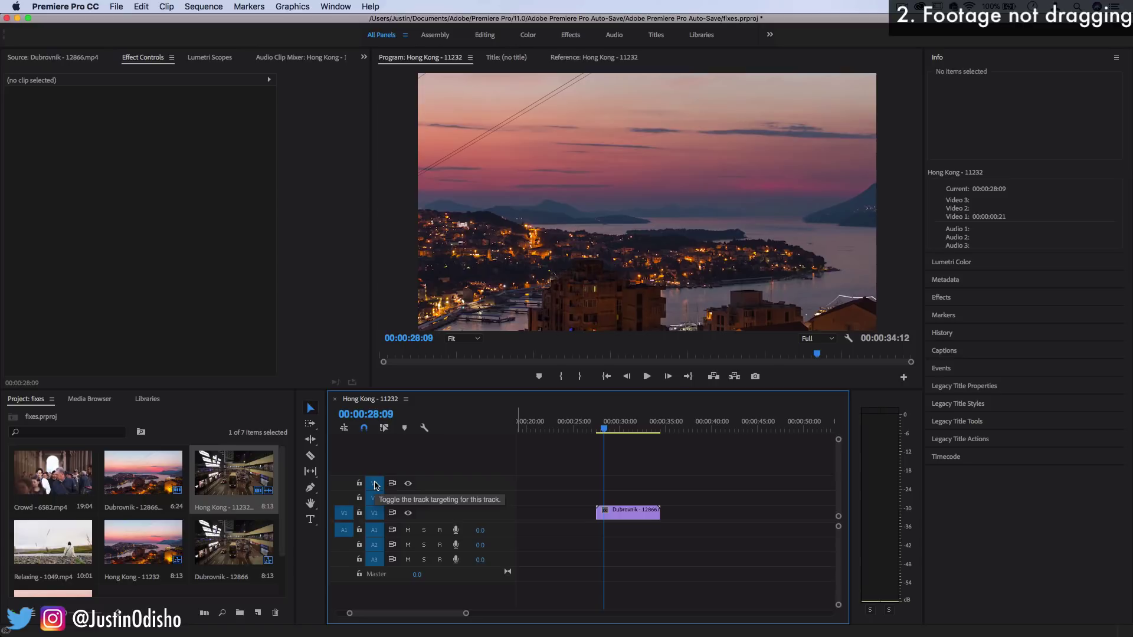
{"action": "left_click_drag", "start_coordinate": [209, 481], "coordinate": [677, 522]}
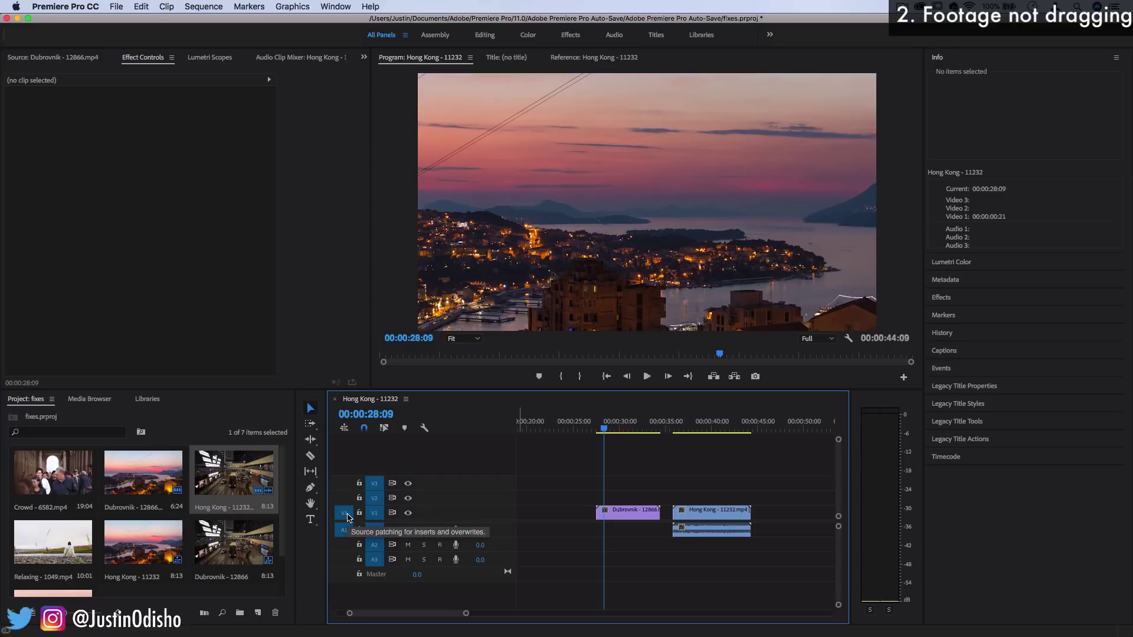
Turn off video source patching and add the Hong Kong audio and video before Dubrovnik
{"action": "left_click", "coordinate": [346, 517]}
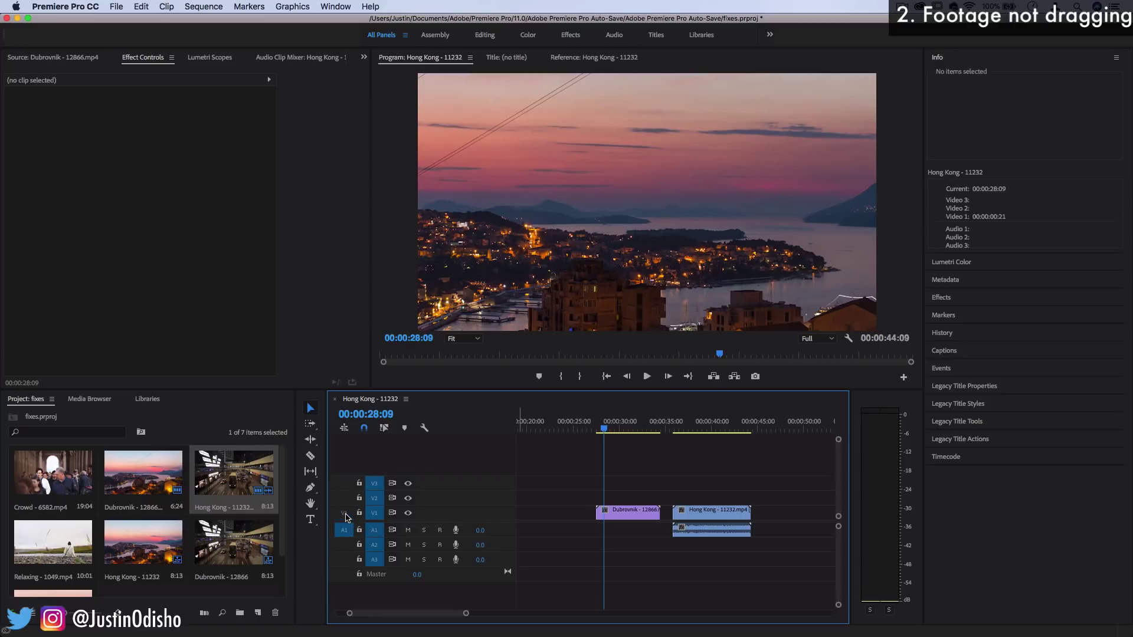
{"action": "left_click", "coordinate": [346, 517]}
{"action": "left_click", "coordinate": [346, 516]}
{"action": "left_click", "coordinate": [346, 517]}
{"action": "left_click", "coordinate": [346, 516]}
{"action": "left_click_drag", "start_coordinate": [269, 490], "coordinate": [587, 529]}
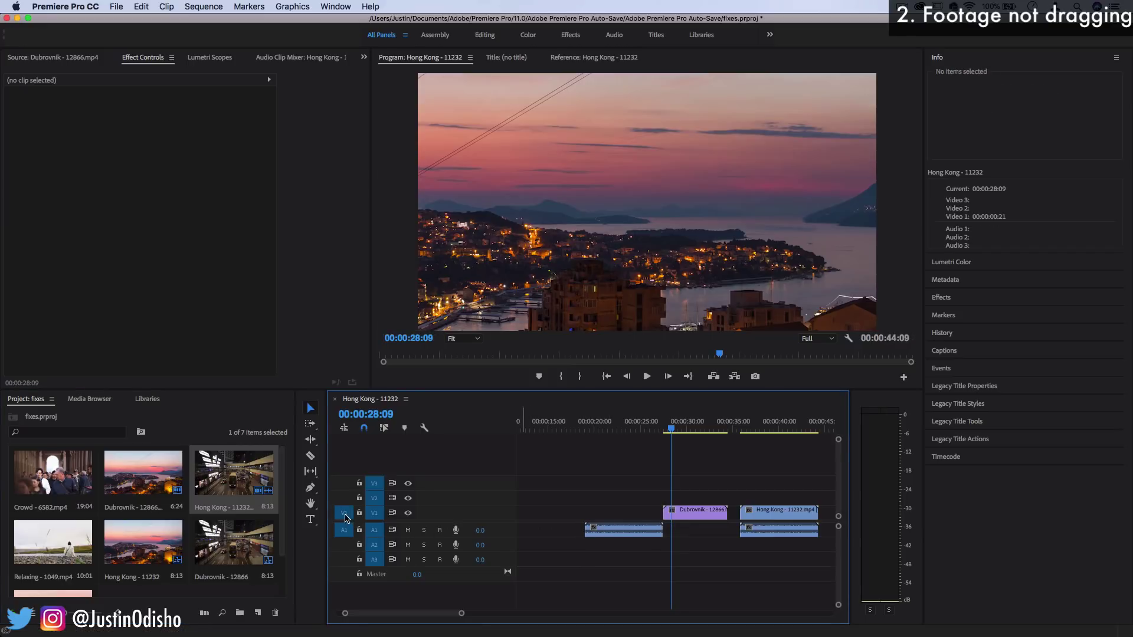
{"action": "left_click_drag", "start_coordinate": [259, 490], "coordinate": [586, 523]}
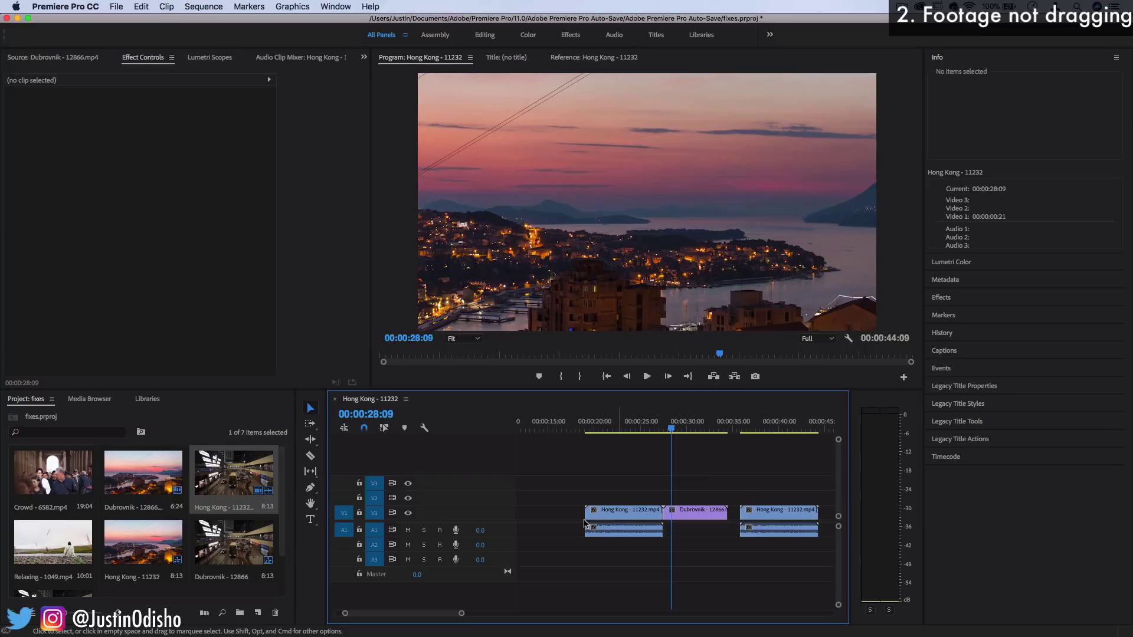
Select all timeline clips, delete them, and undo to restore them
{"action": "left_click_drag", "start_coordinate": [577, 497], "coordinate": [815, 557]}
{"action": "key", "text": "Delete"}
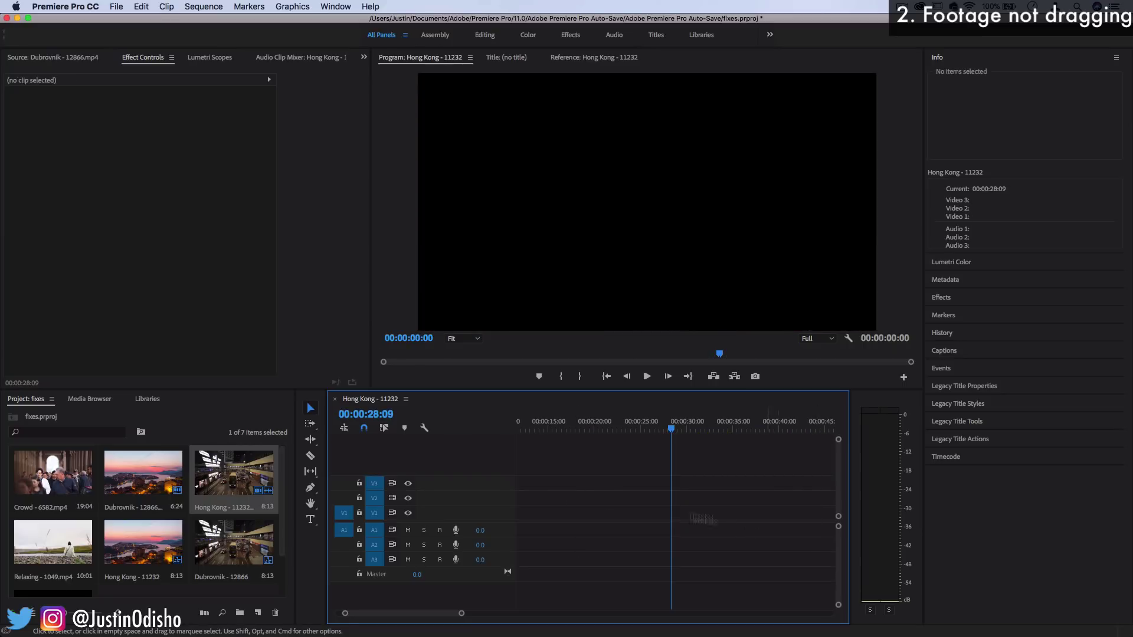
{"action": "key", "text": "super+z"}
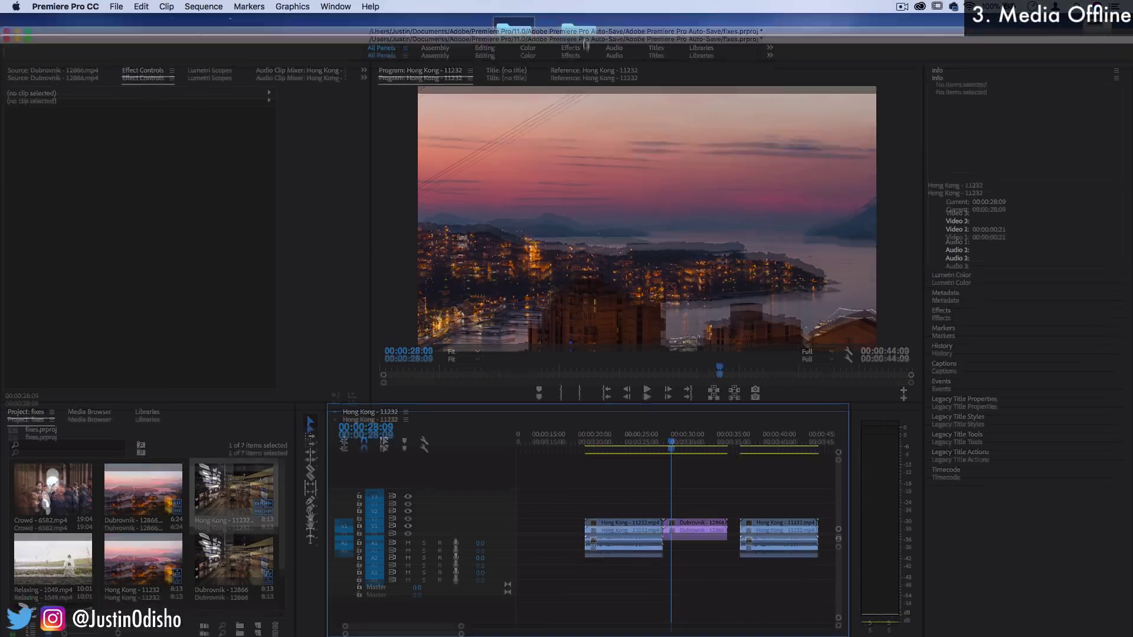
Move all four videos from the desktop Footage folder into New Folder
{"action": "left_click_drag", "start_coordinate": [587, 19], "coordinate": [579, 83]}
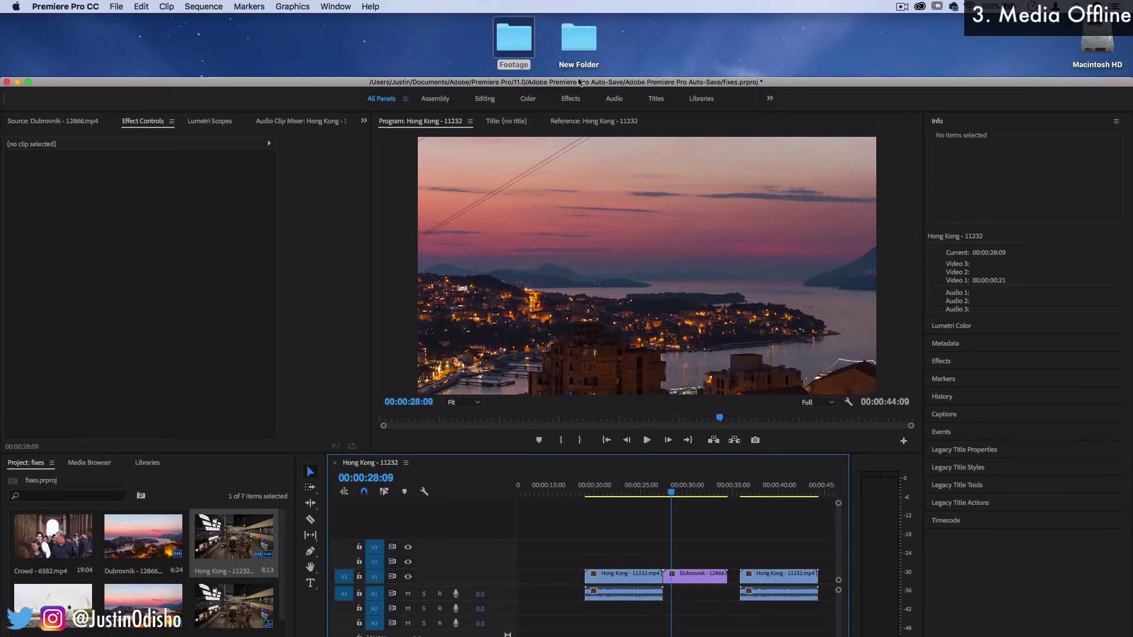
{"action": "double_click", "coordinate": [511, 47]}
{"action": "key", "text": "super+a"}
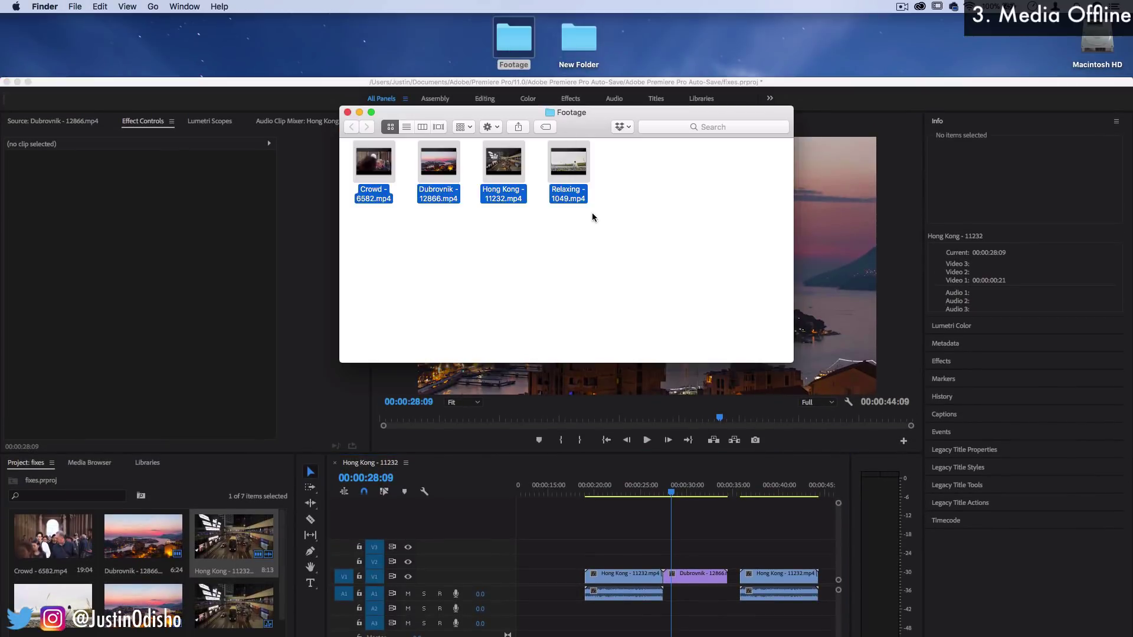
{"action": "left_click_drag", "start_coordinate": [429, 164], "coordinate": [576, 38]}
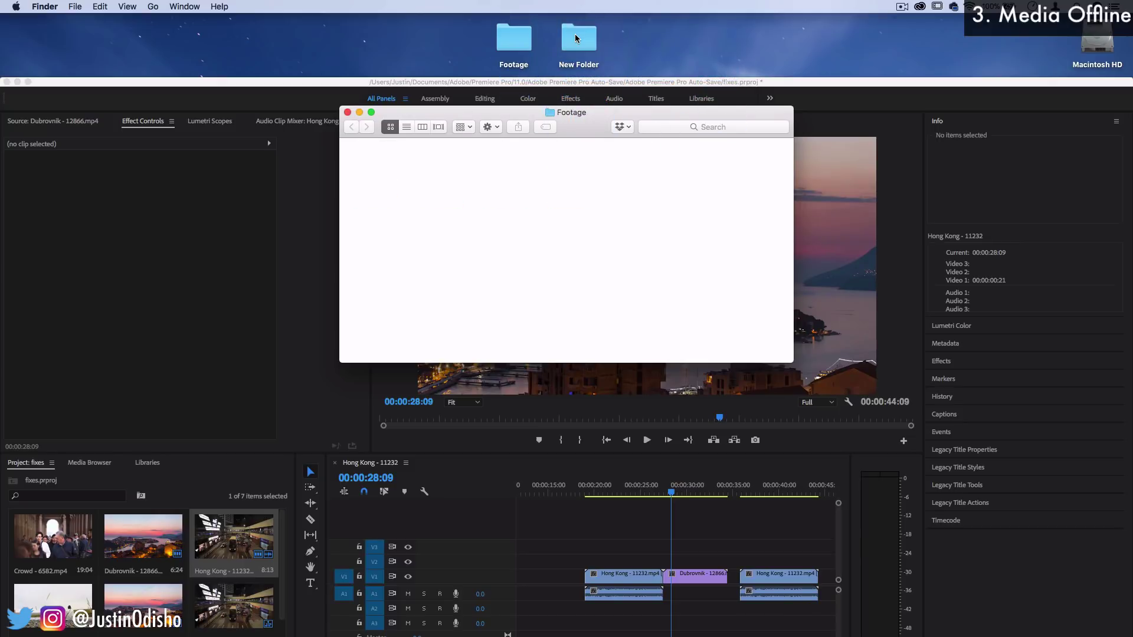
Confirm the videos are in New Folder, close the Finder windows, and return to Premiere Pro
{"action": "left_click", "coordinate": [576, 39]}
{"action": "key", "text": "super+w"}
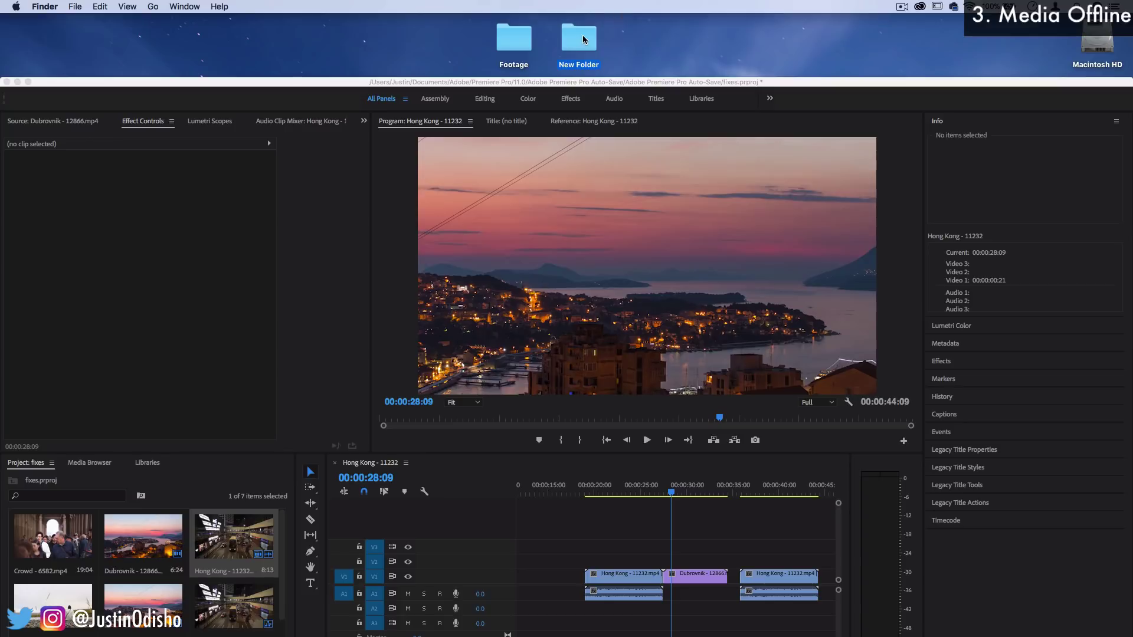
{"action": "double_click", "coordinate": [583, 40]}
{"action": "key", "text": "super+w"}
{"action": "left_click", "coordinate": [719, 535]}
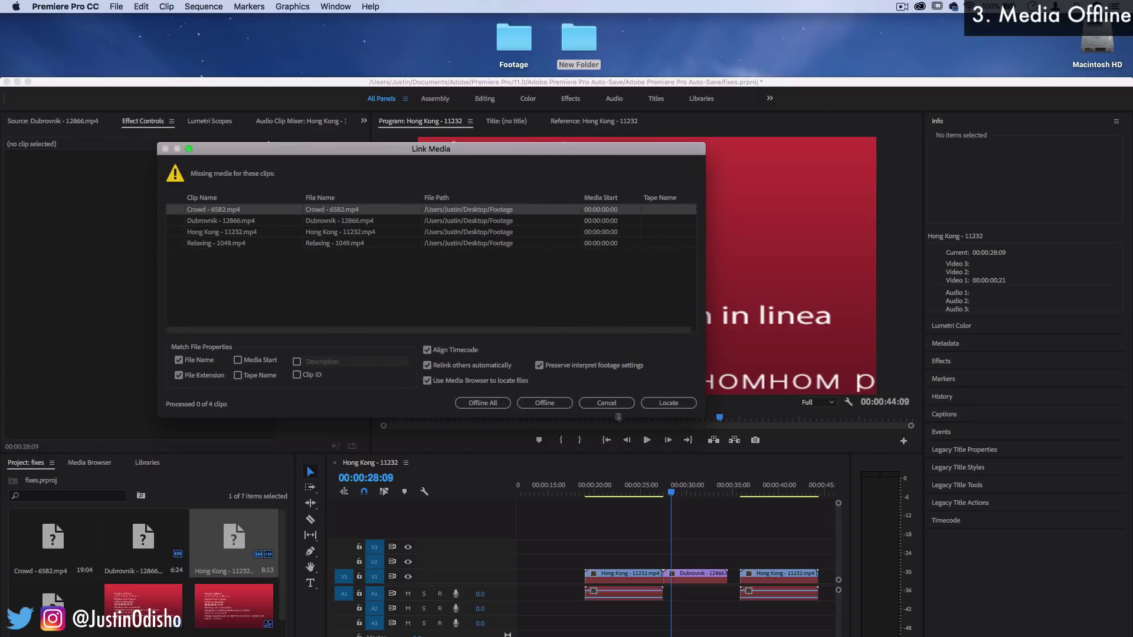
Dismiss the missing-media prompt and choose Link Media for the Hong Kong timeline clip
{"action": "left_click", "coordinate": [603, 405]}
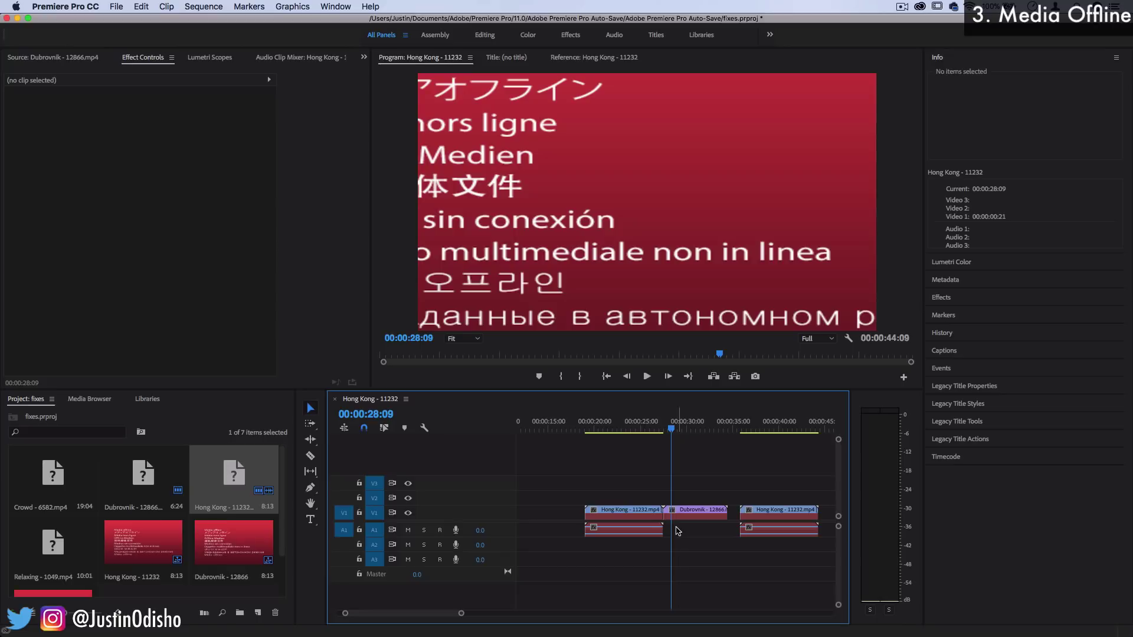
{"action": "right_click", "coordinate": [637, 511]}
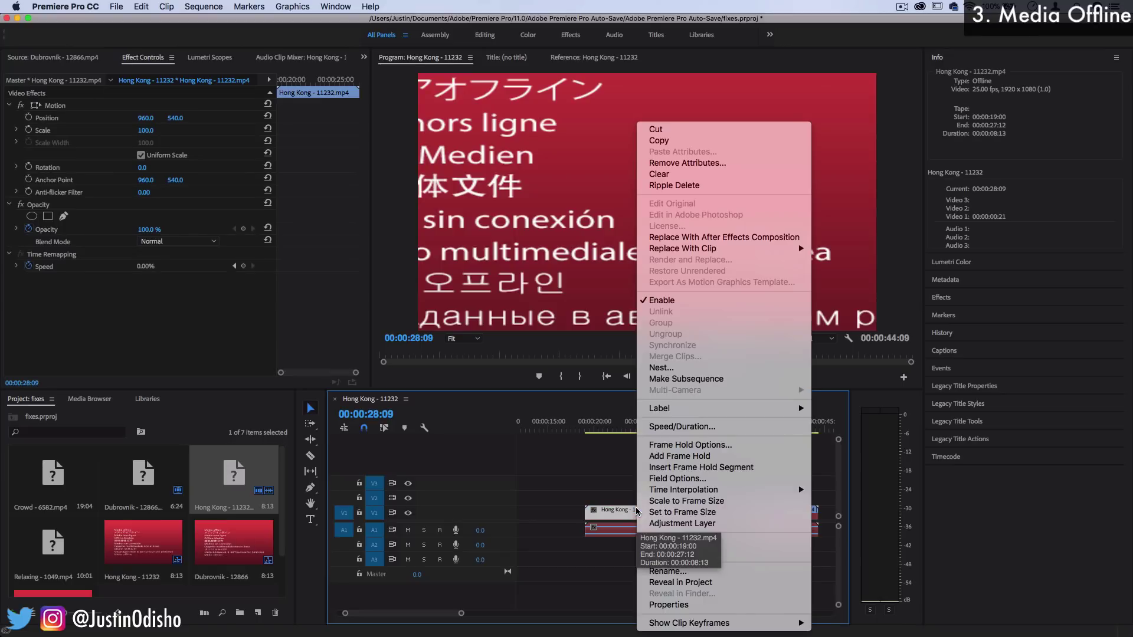
{"action": "left_click", "coordinate": [673, 542]}
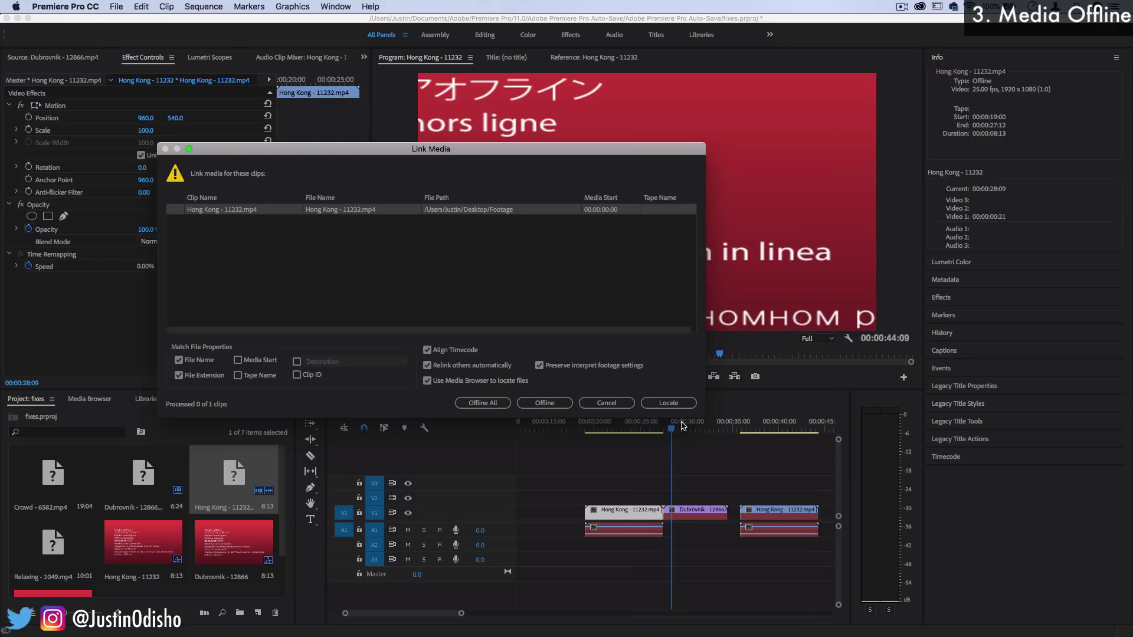
Relink to Desktop > New Folder, choosing Hong Kong - 11232.mp4, then Crowd - 6582.mp4 for the rest
{"action": "left_click", "coordinate": [663, 404]}
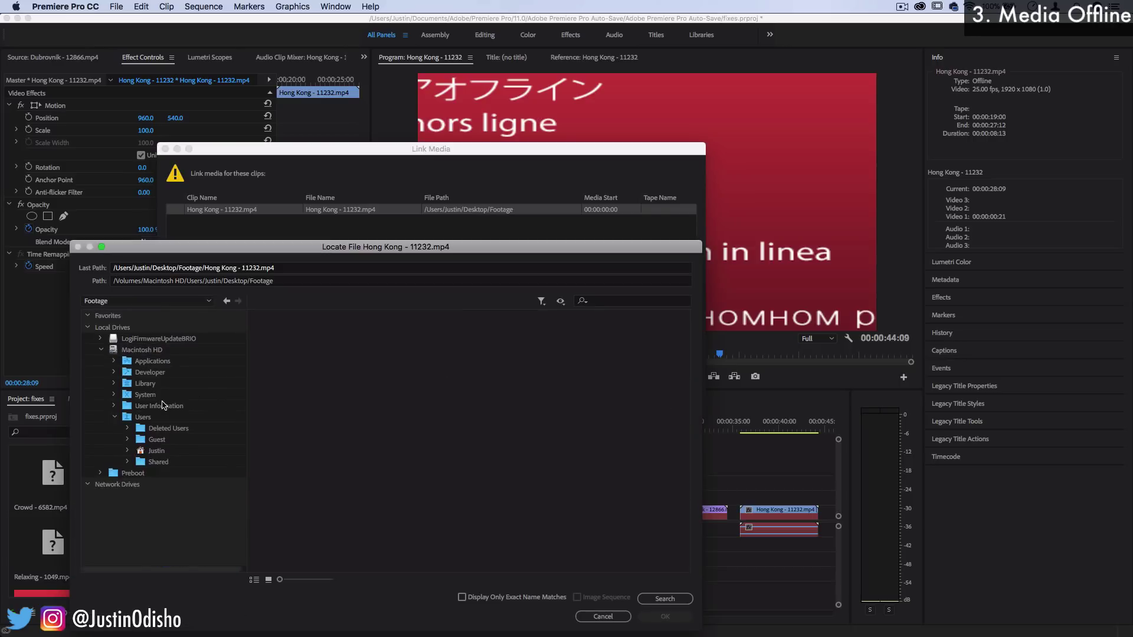
{"action": "left_click", "coordinate": [156, 452]}
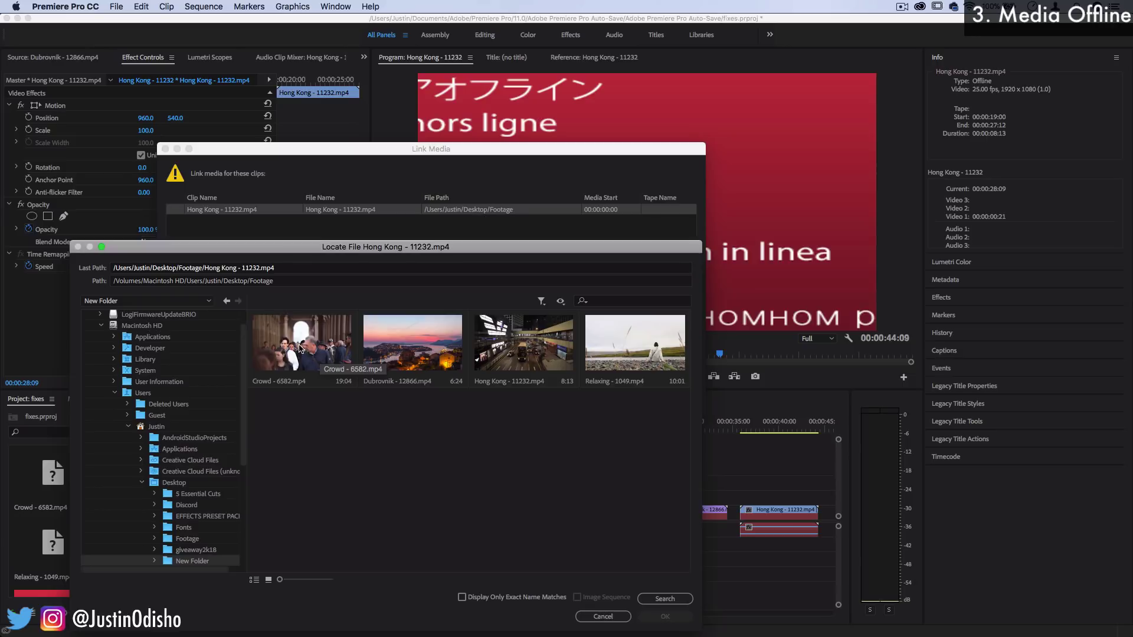
{"action": "left_click", "coordinate": [541, 349]}
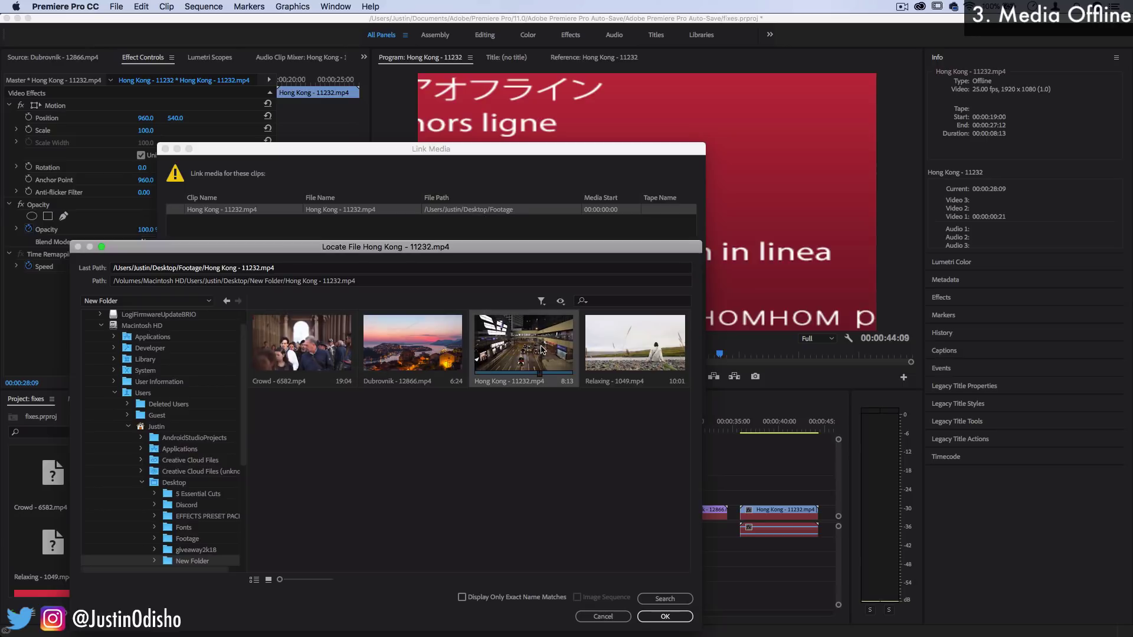
{"action": "double_click", "coordinate": [542, 349]}
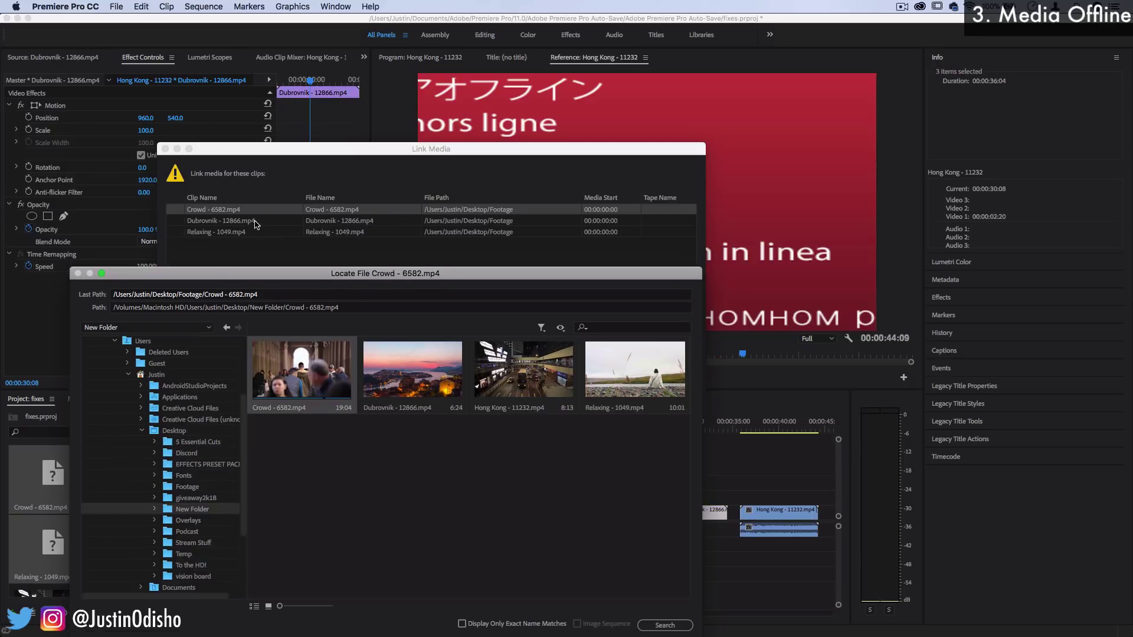
{"action": "double_click", "coordinate": [306, 371]}
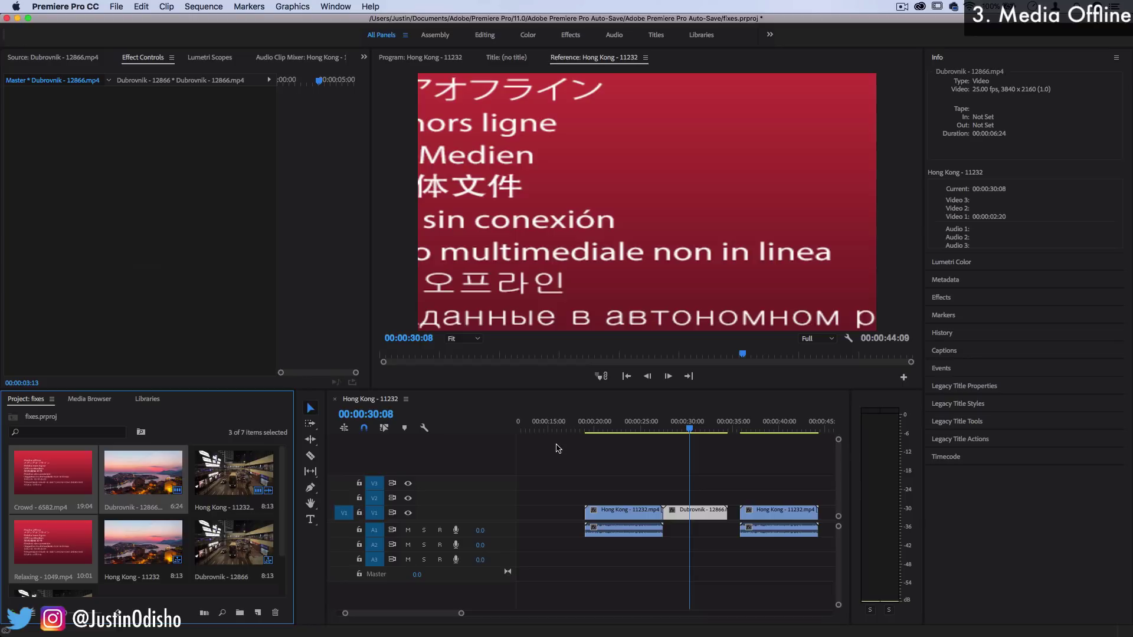
Scrub the playhead through the relinked Hong Kong clips and settle on the Dubrovnik sunset footage
{"action": "left_click", "coordinate": [46, 560]}
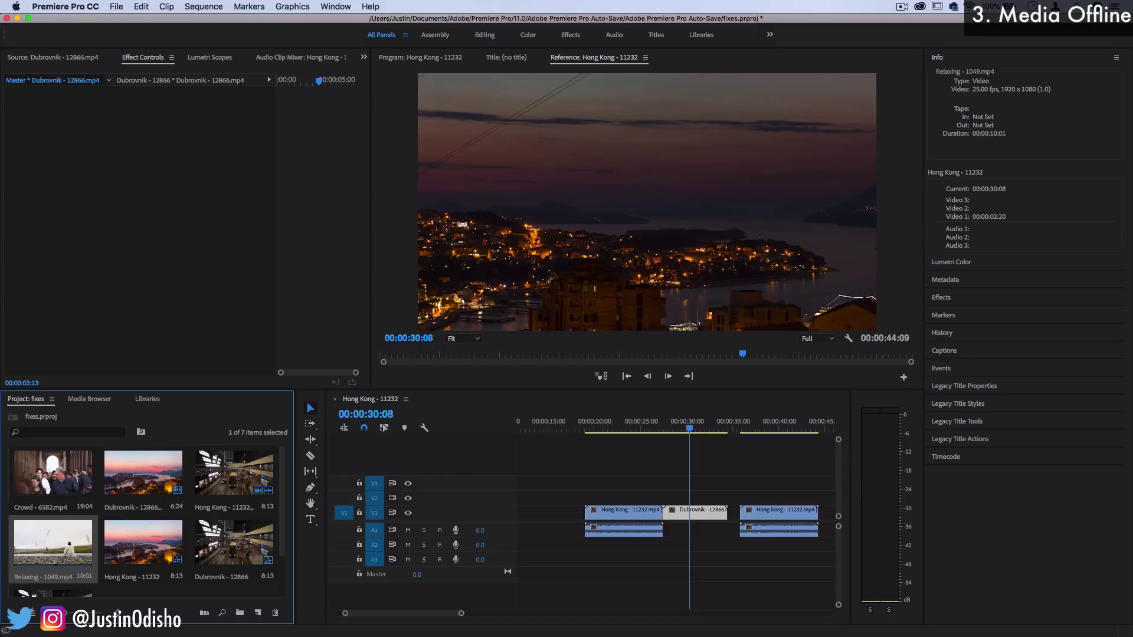
{"action": "left_click_drag", "start_coordinate": [629, 433], "coordinate": [677, 433]}
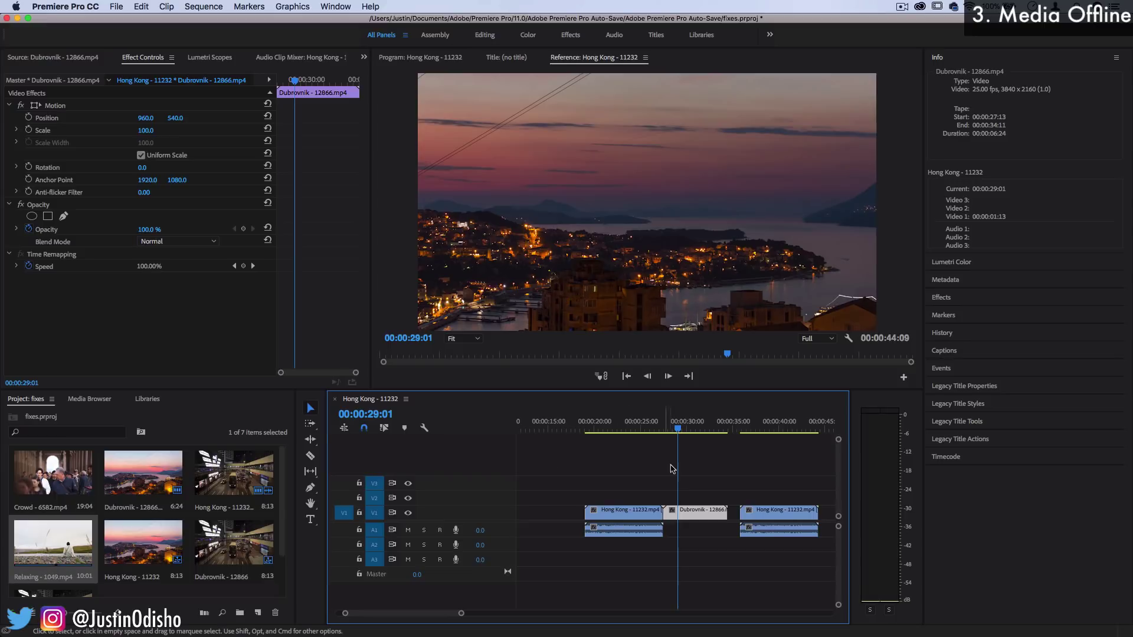
{"action": "key", "text": "minus"}
{"action": "key", "text": "minus"}
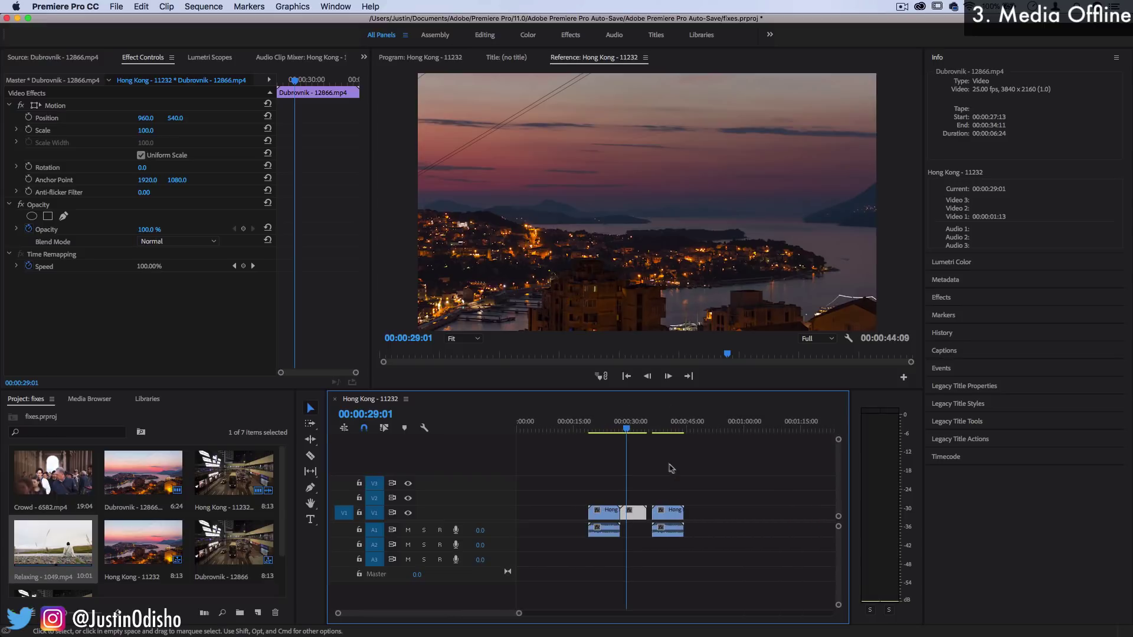
{"action": "left_click", "coordinate": [606, 427]}
{"action": "left_click_drag", "start_coordinate": [607, 427], "coordinate": [660, 431]}
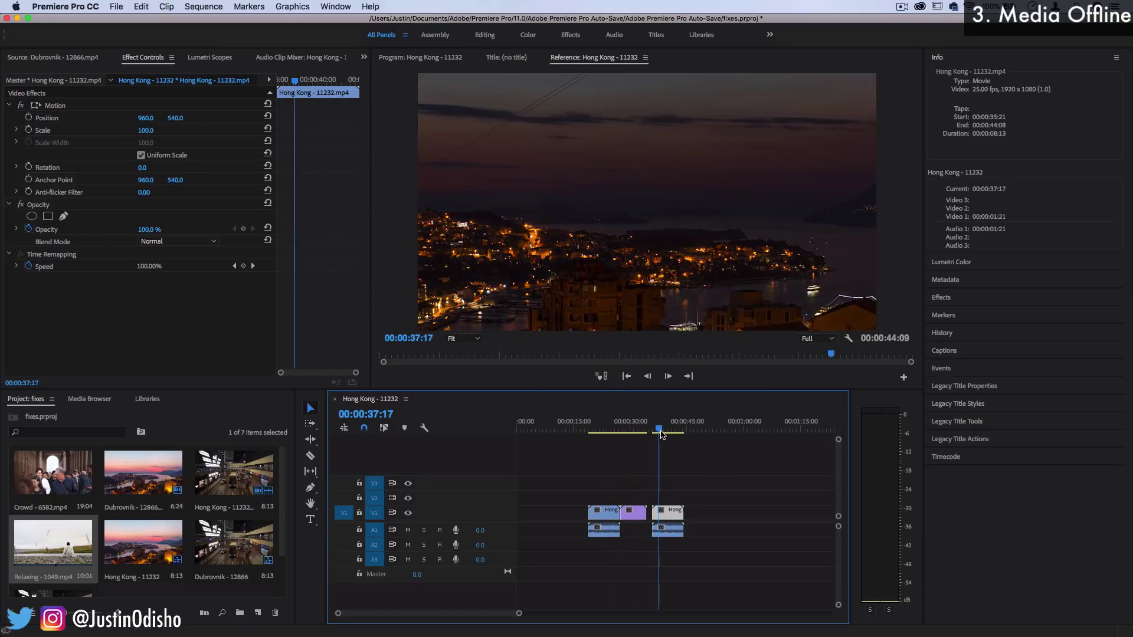
{"action": "left_click", "coordinate": [48, 485]}
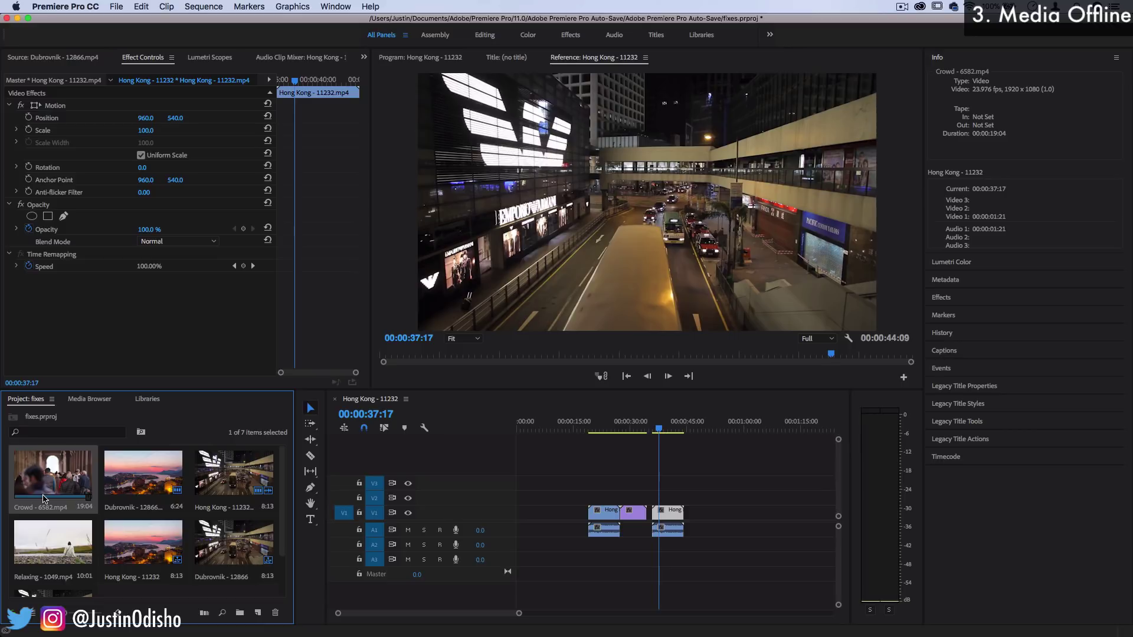
{"action": "left_click", "coordinate": [604, 430]}
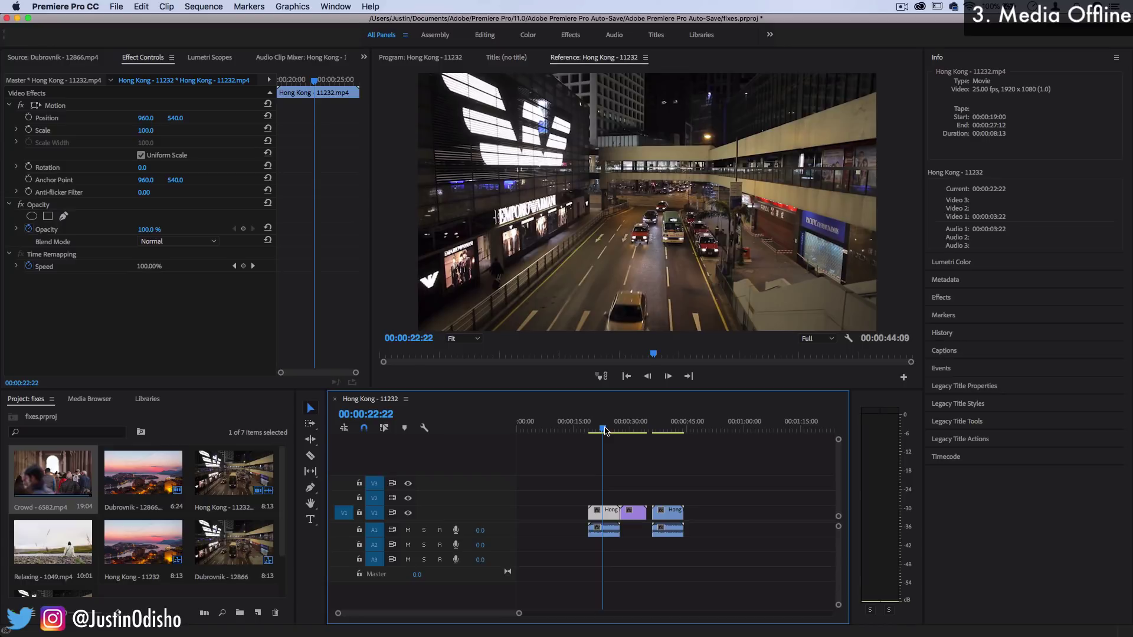
{"action": "left_click", "coordinate": [708, 470]}
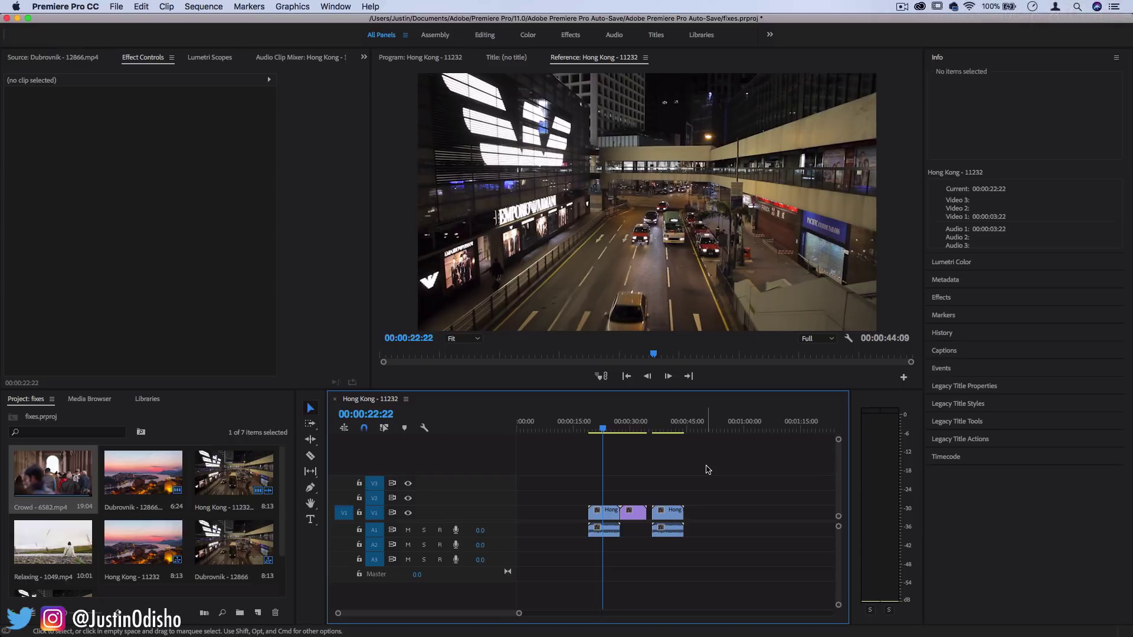
{"action": "left_click_drag", "start_coordinate": [625, 435], "coordinate": [604, 438]}
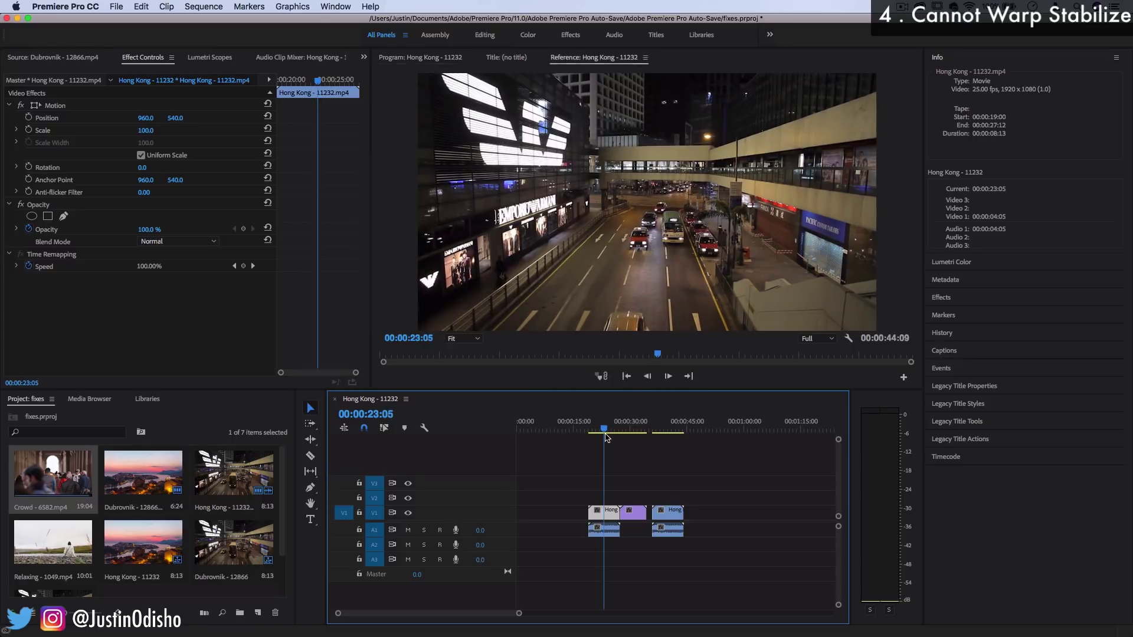
Search the effects for 'warp' and apply Warp Stabilizer VFX to the Dubrovnik clip on V1
{"action": "left_click", "coordinate": [952, 302]}
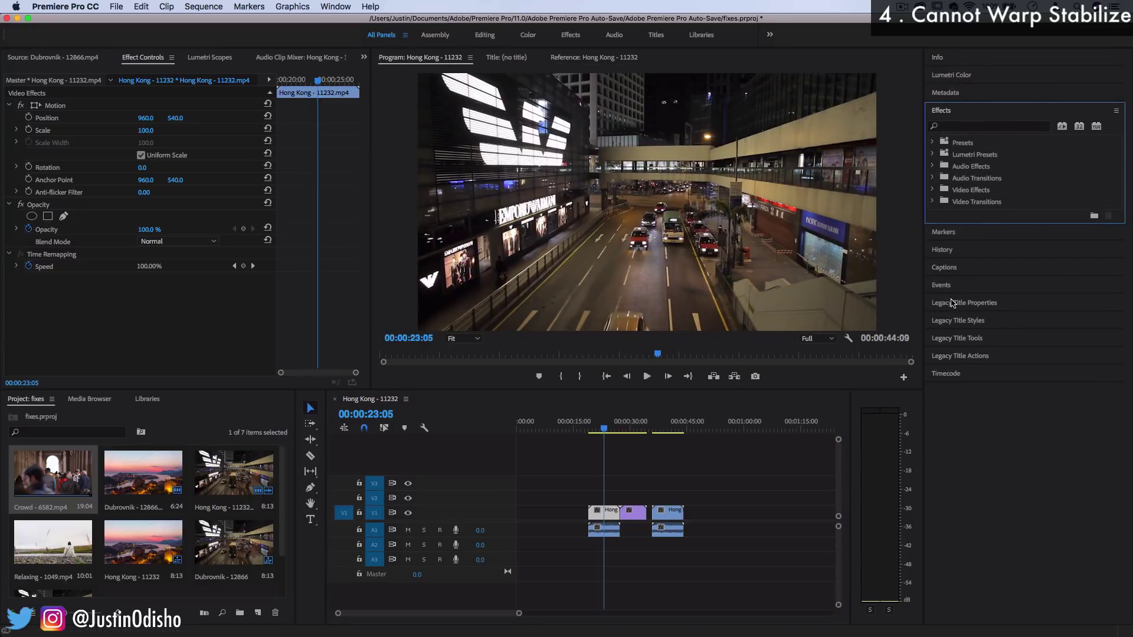
{"action": "left_click", "coordinate": [957, 128]}
{"action": "type", "text": "warp"}
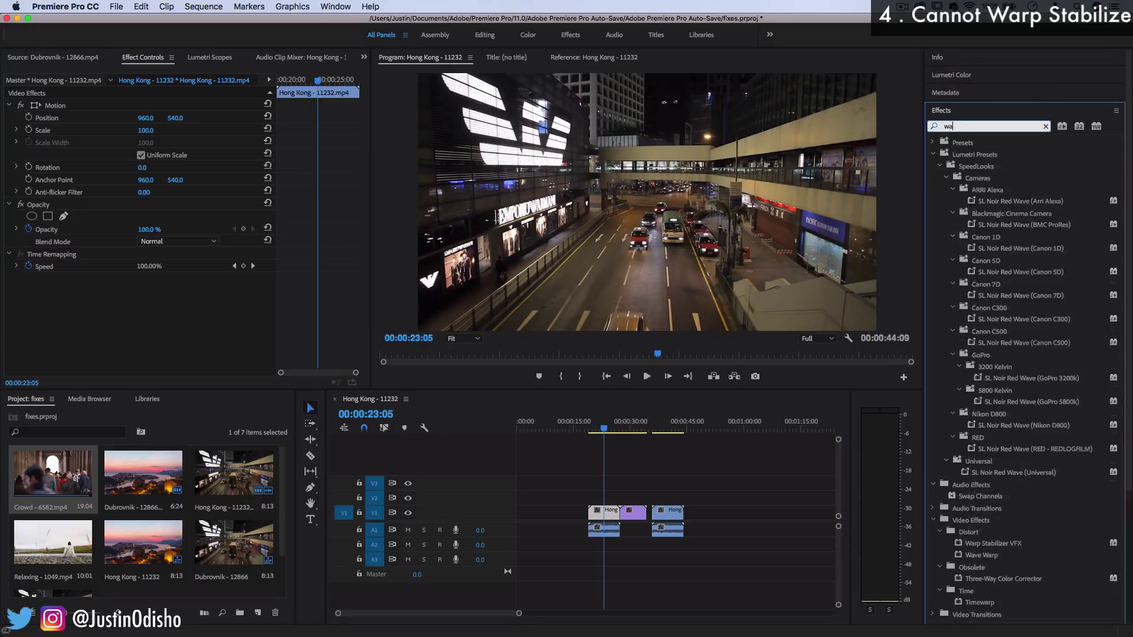
{"action": "left_click", "coordinate": [998, 214]}
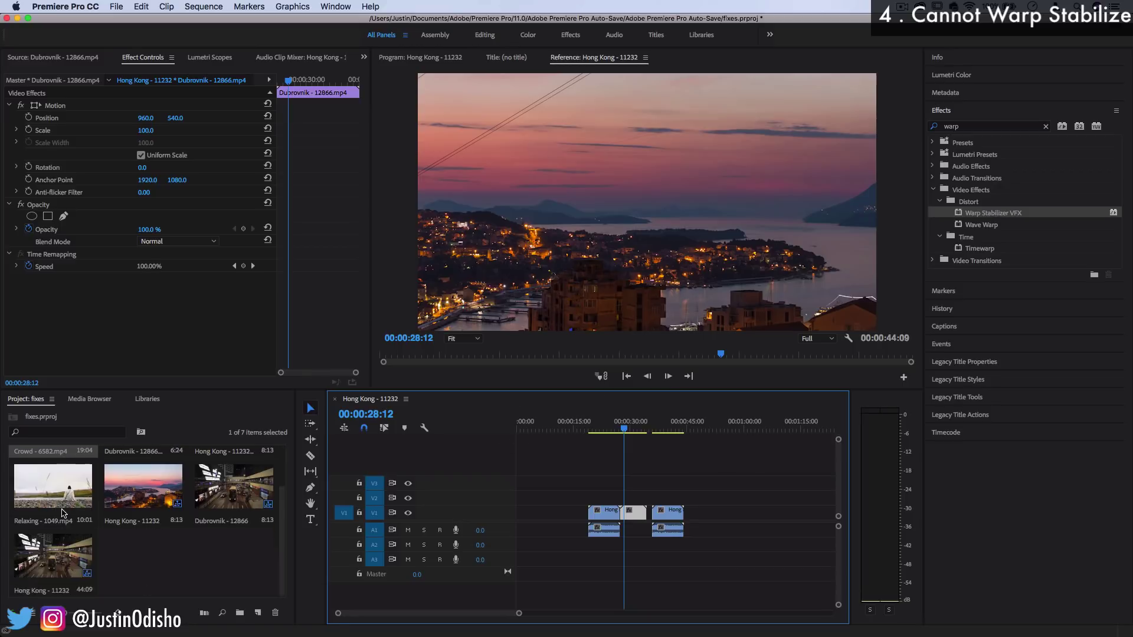
{"action": "left_click_drag", "start_coordinate": [1018, 214], "coordinate": [627, 514]}
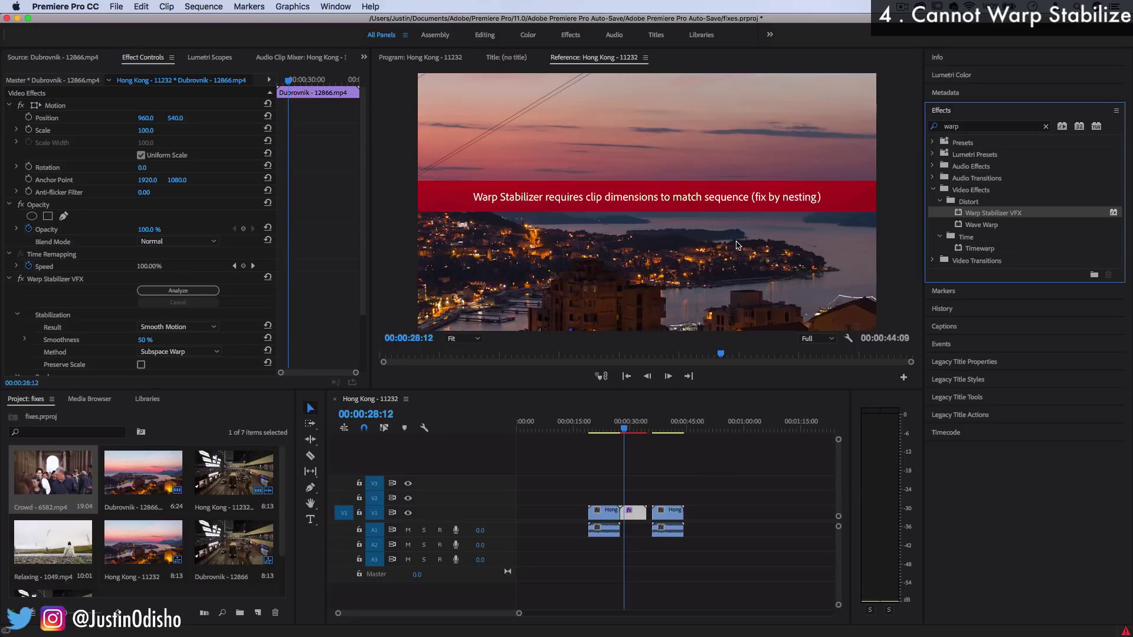
{"action": "left_click", "coordinate": [639, 516]}
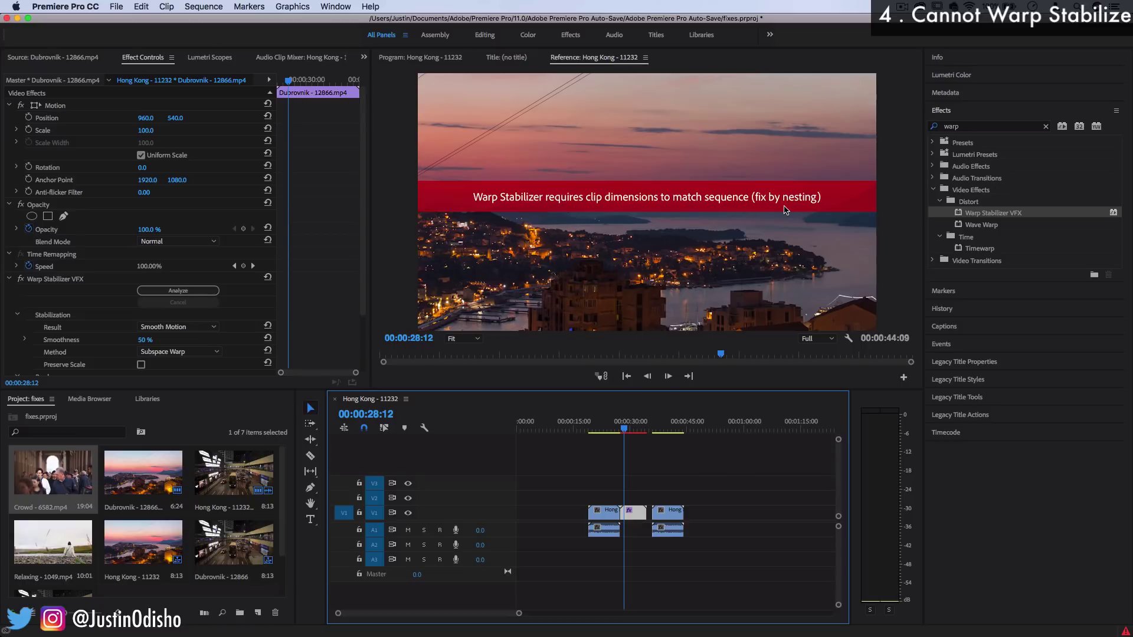
{"action": "left_click", "coordinate": [758, 498]}
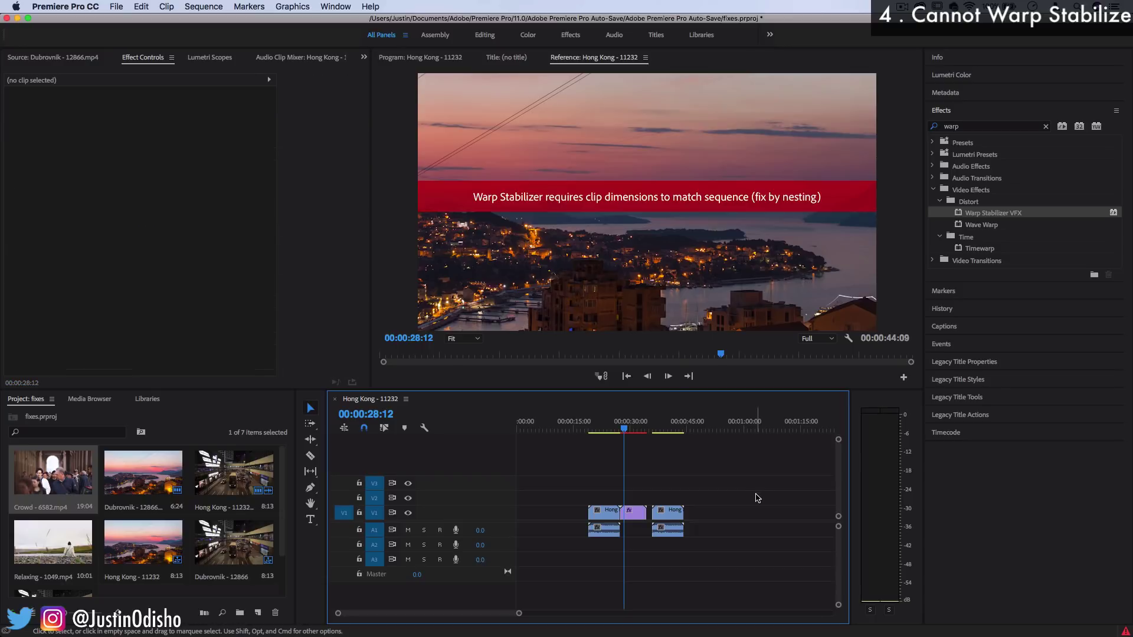
Delete Warp Stabilizer VFX from the Dubrovnik clip in Effect Controls
{"action": "right_click", "coordinate": [637, 515]}
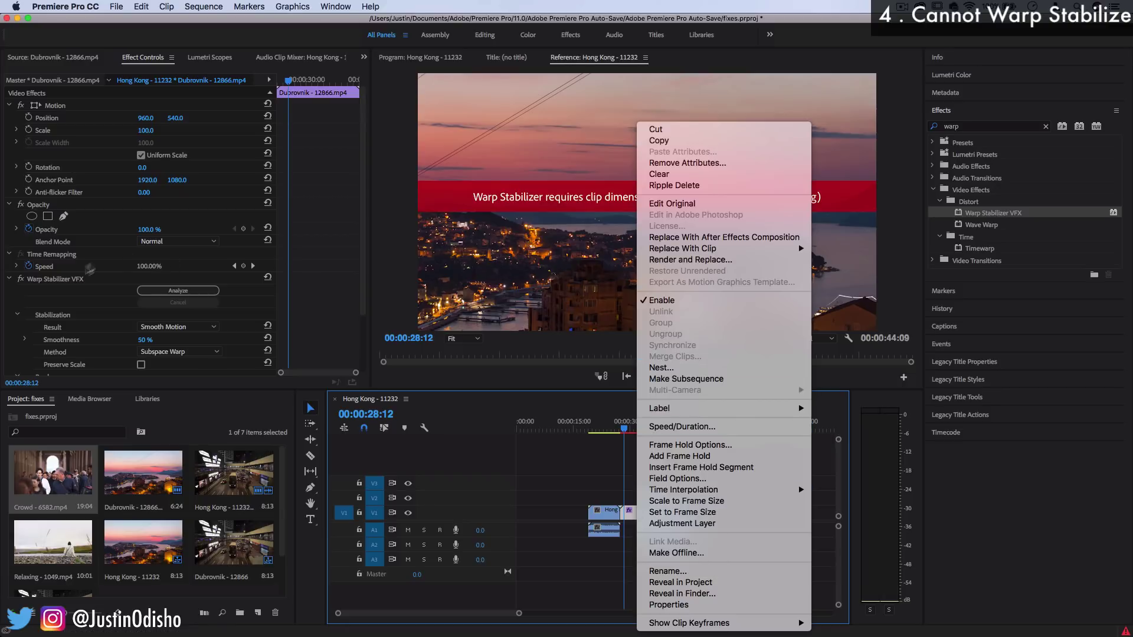
{"action": "left_click", "coordinate": [43, 280]}
{"action": "left_click", "coordinate": [43, 280]}
{"action": "key", "text": "BackSpace"}
Nest the Dubrovnik clip, accepting the name Nested Sequence 01
{"action": "right_click", "coordinate": [634, 512]}
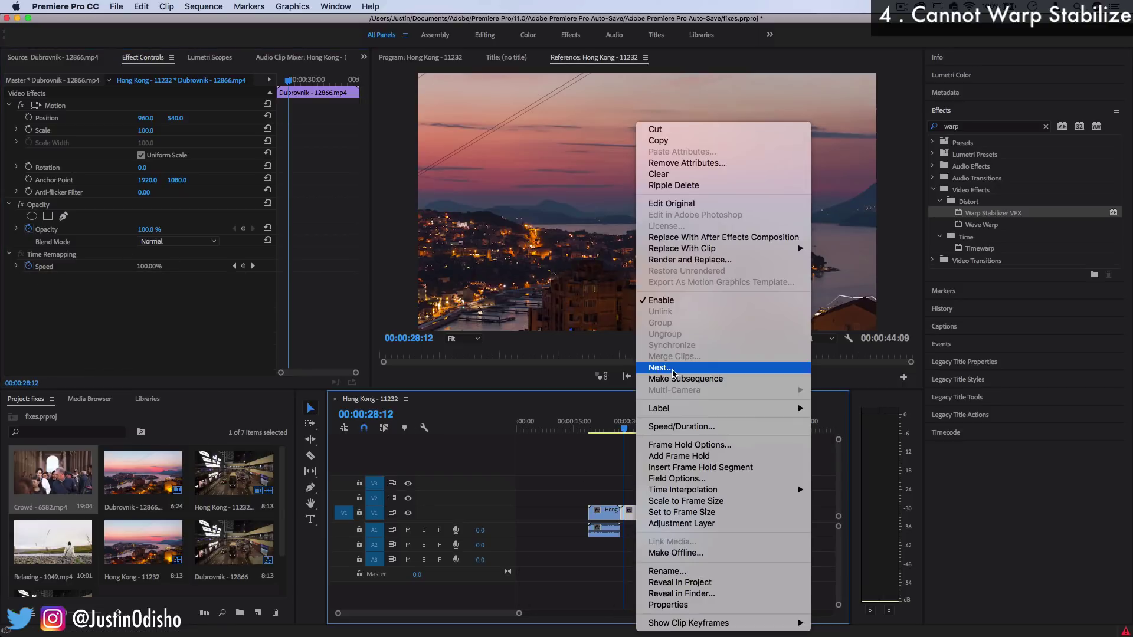
{"action": "left_click", "coordinate": [673, 371]}
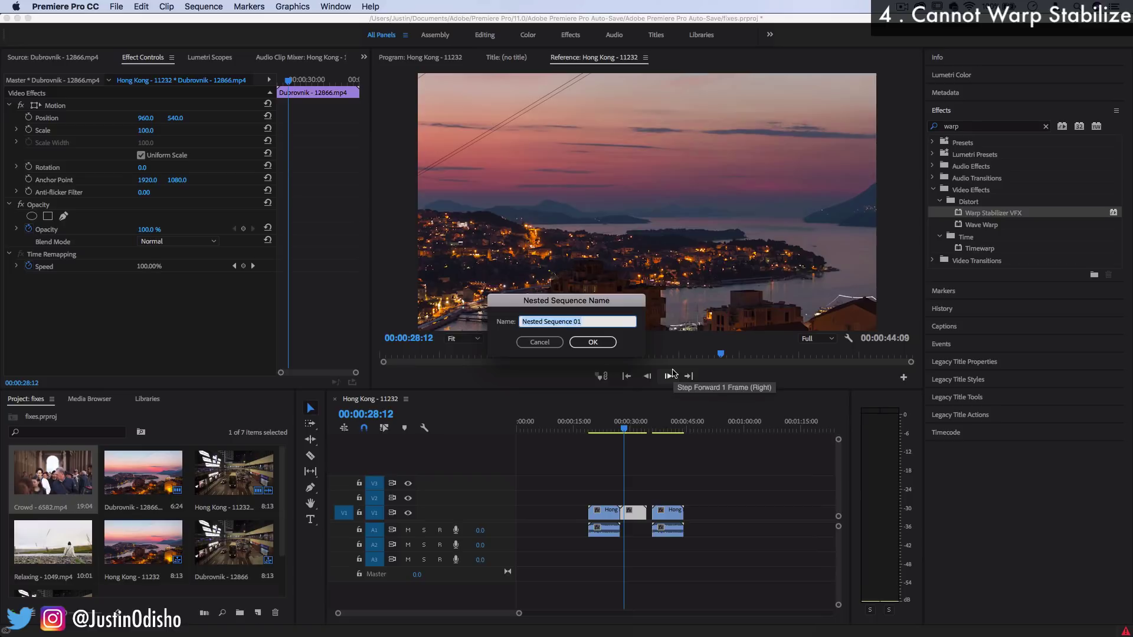
{"action": "key", "text": "Return"}
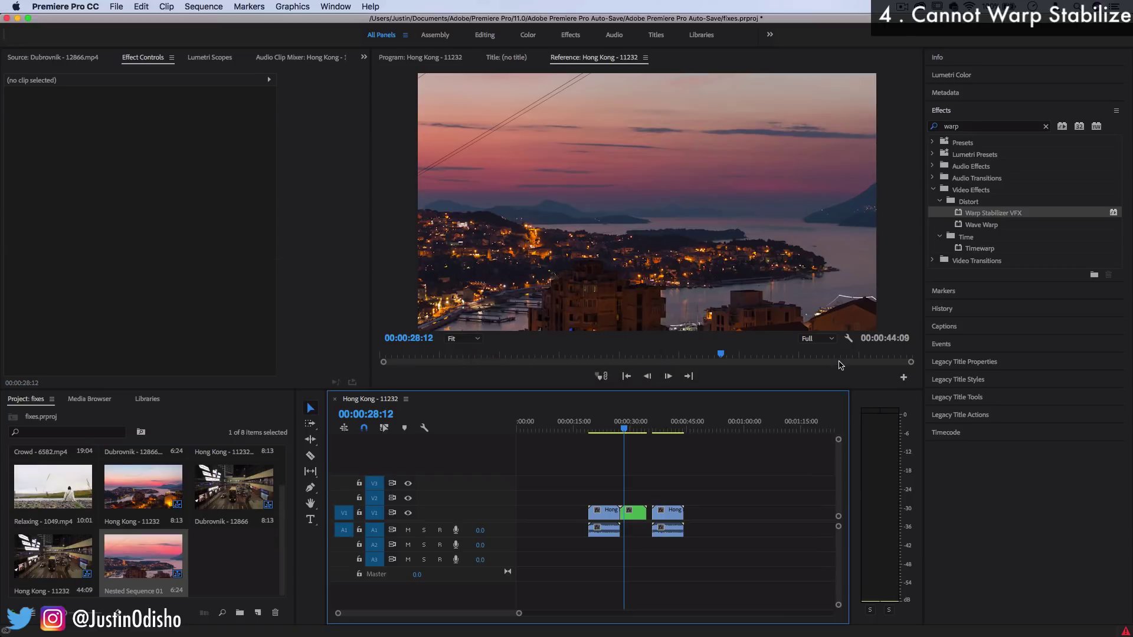
{"action": "left_click_drag", "start_coordinate": [996, 214], "coordinate": [633, 514]}
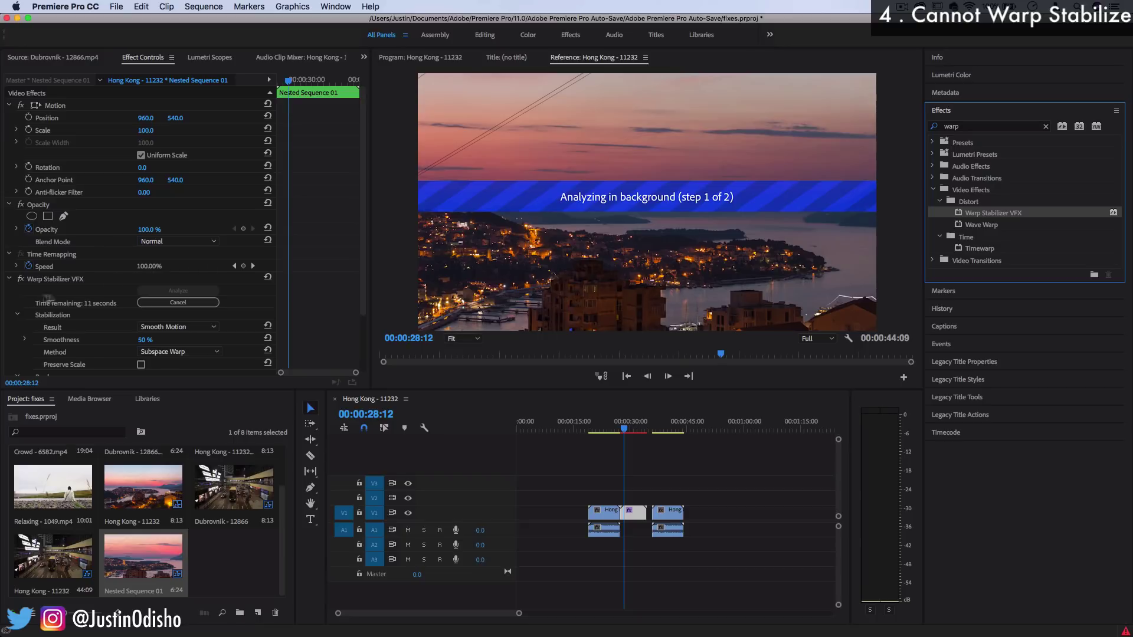
{"action": "left_click", "coordinate": [74, 279]}
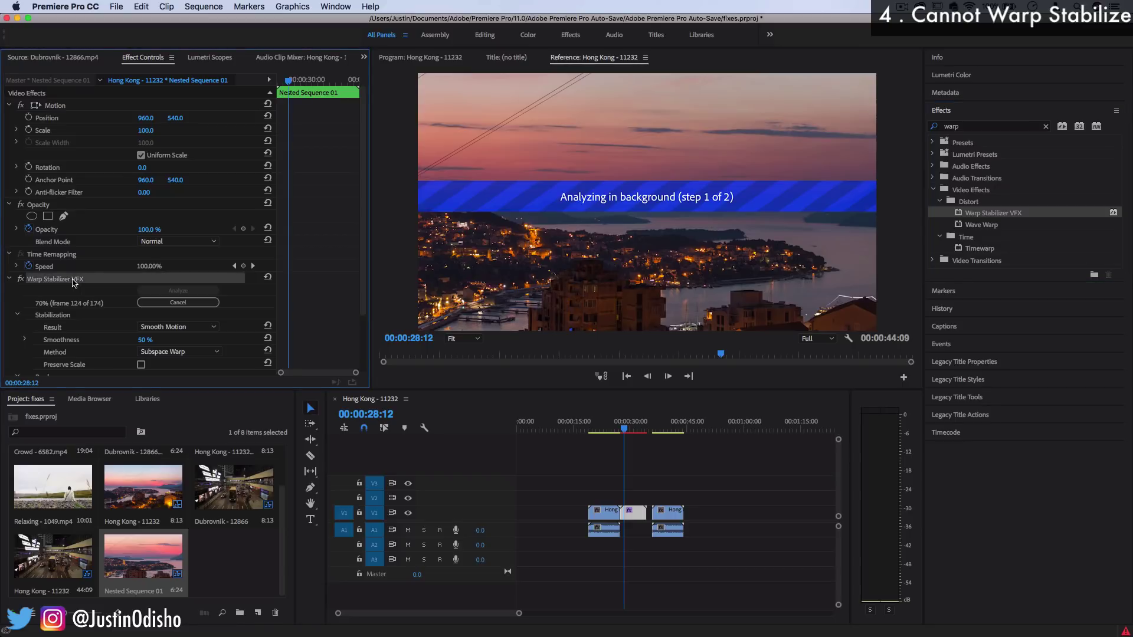
{"action": "key", "text": "BackSpace"}
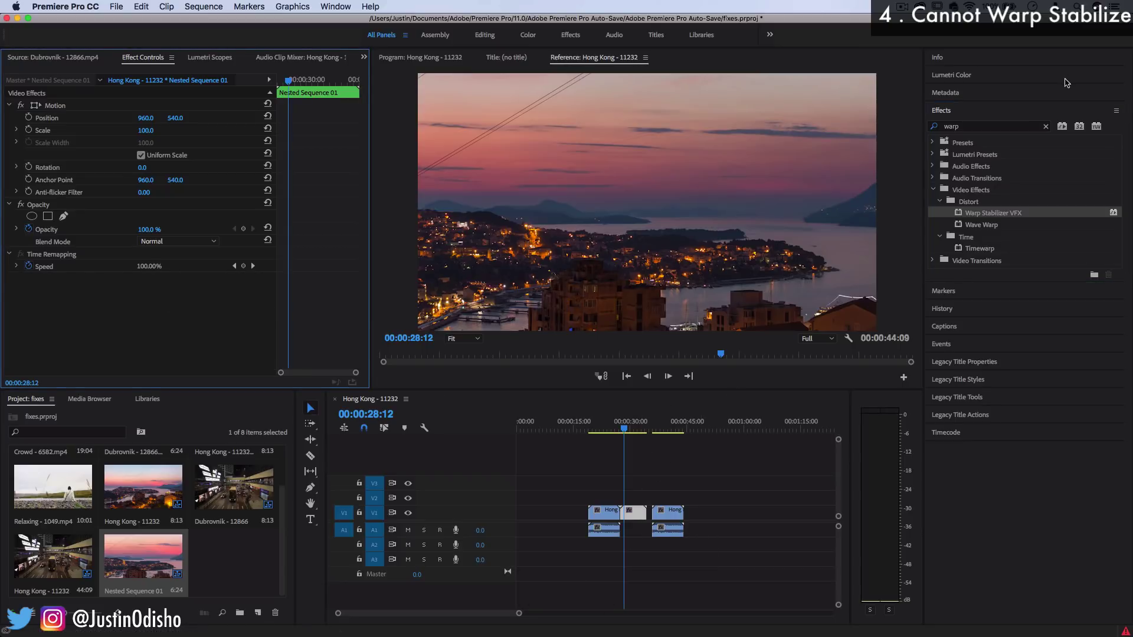
Restore Warp Stabilizer, then rate-stretch Nested Sequence 01 shorter to about 156% speed
{"action": "key", "text": "super+z"}
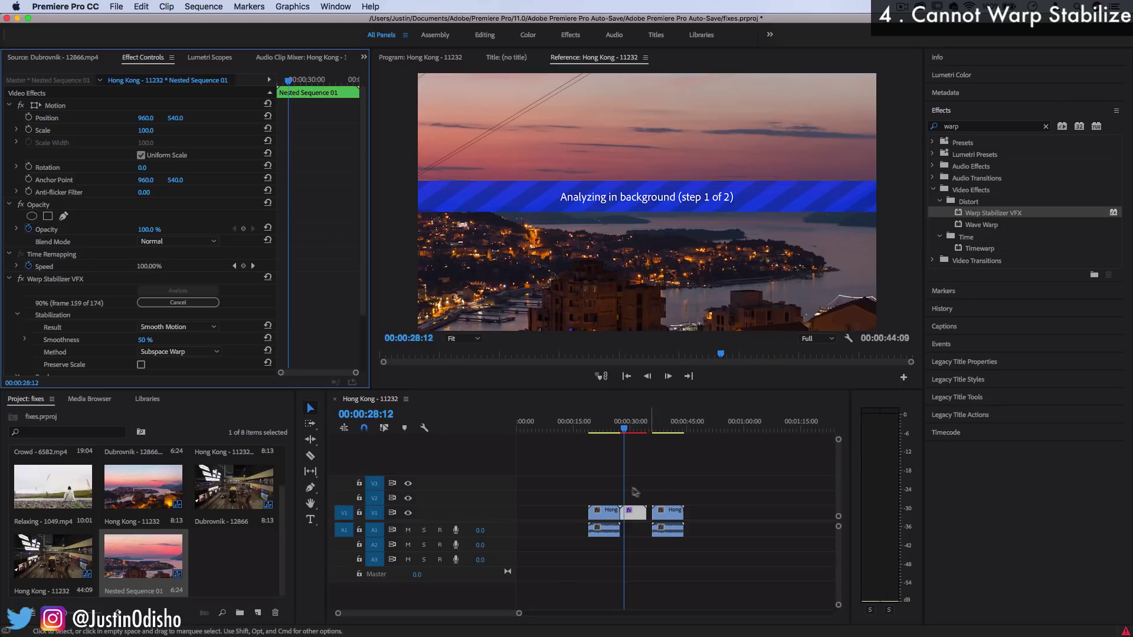
{"action": "scroll", "coordinate": [618, 488], "scroll_direction": "up", "scroll_amount": 5}
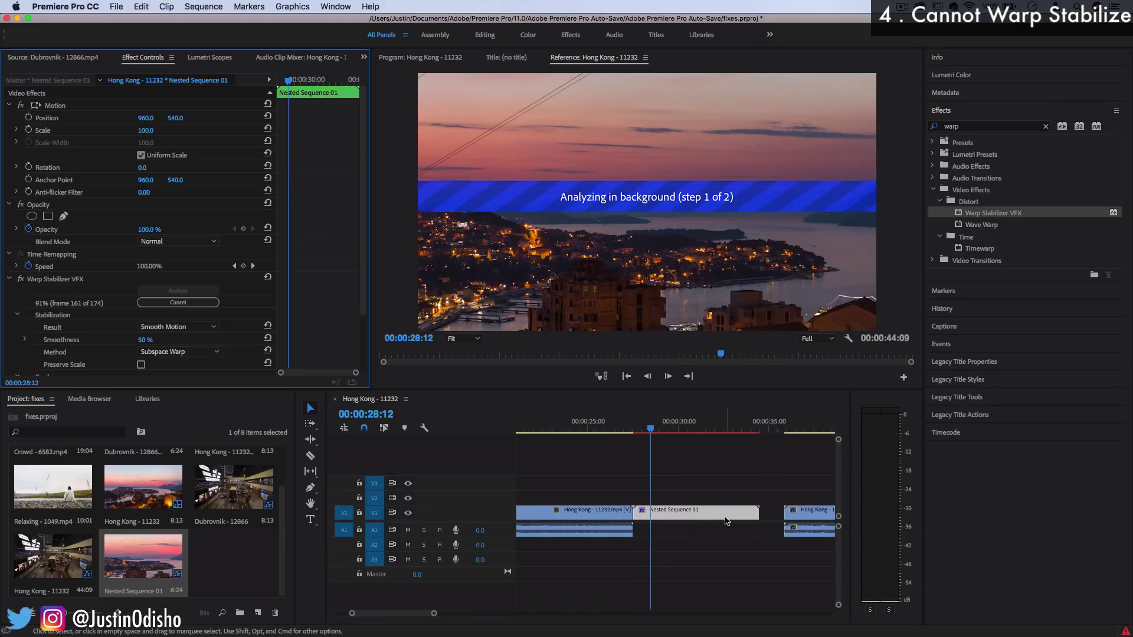
{"action": "key", "text": "r"}
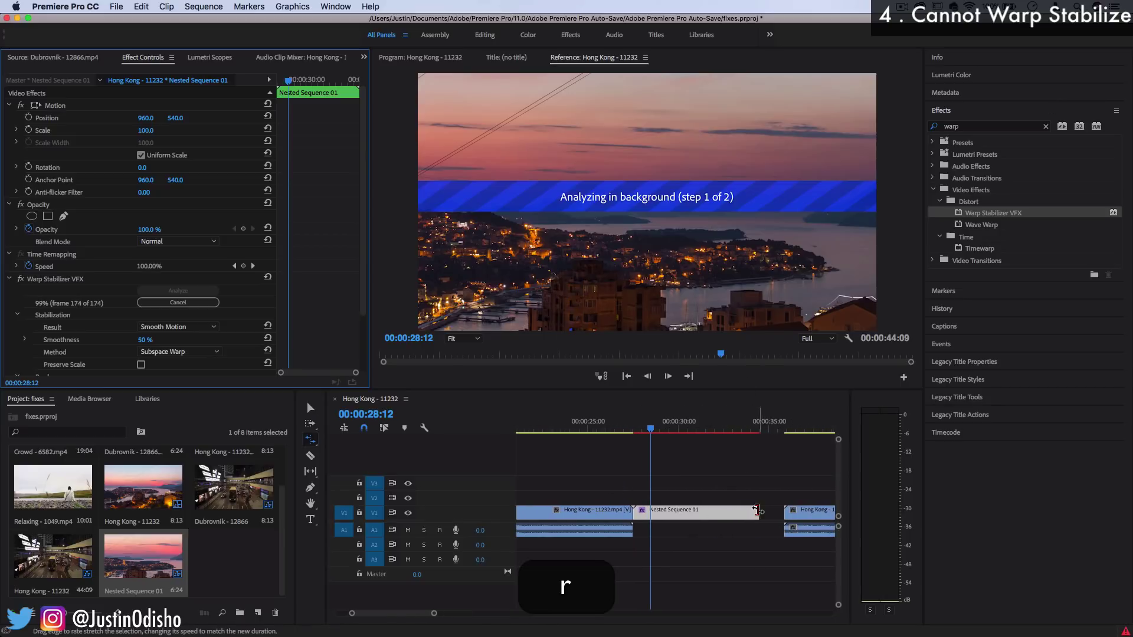
{"action": "left_click_drag", "start_coordinate": [758, 512], "coordinate": [712, 514]}
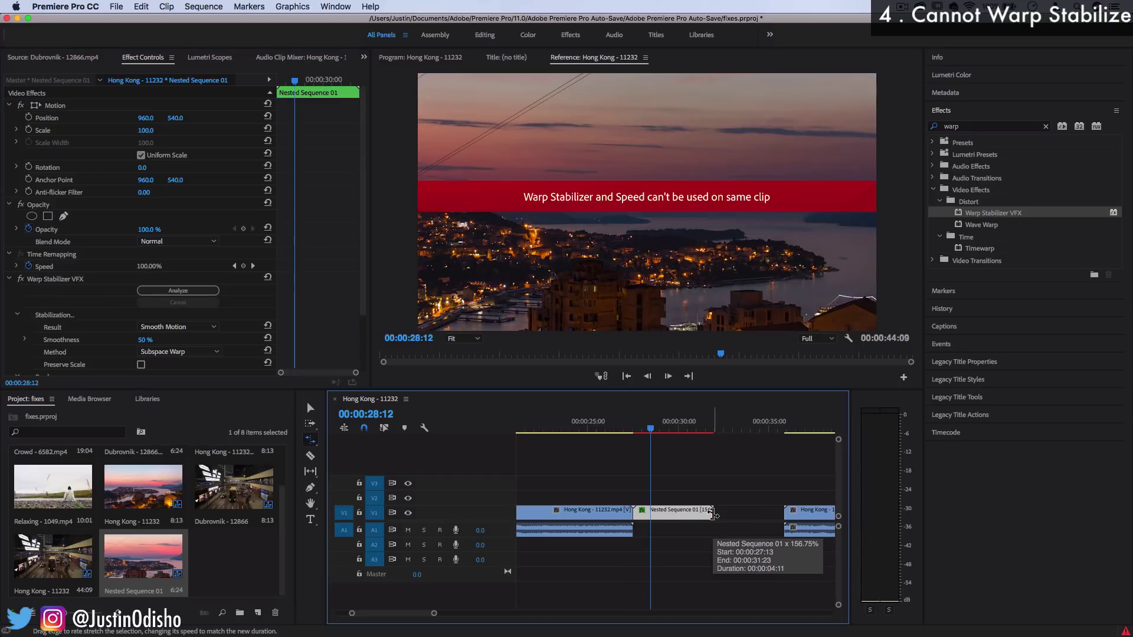
{"action": "key", "text": "r"}
{"action": "left_click_drag", "start_coordinate": [712, 513], "coordinate": [675, 516]}
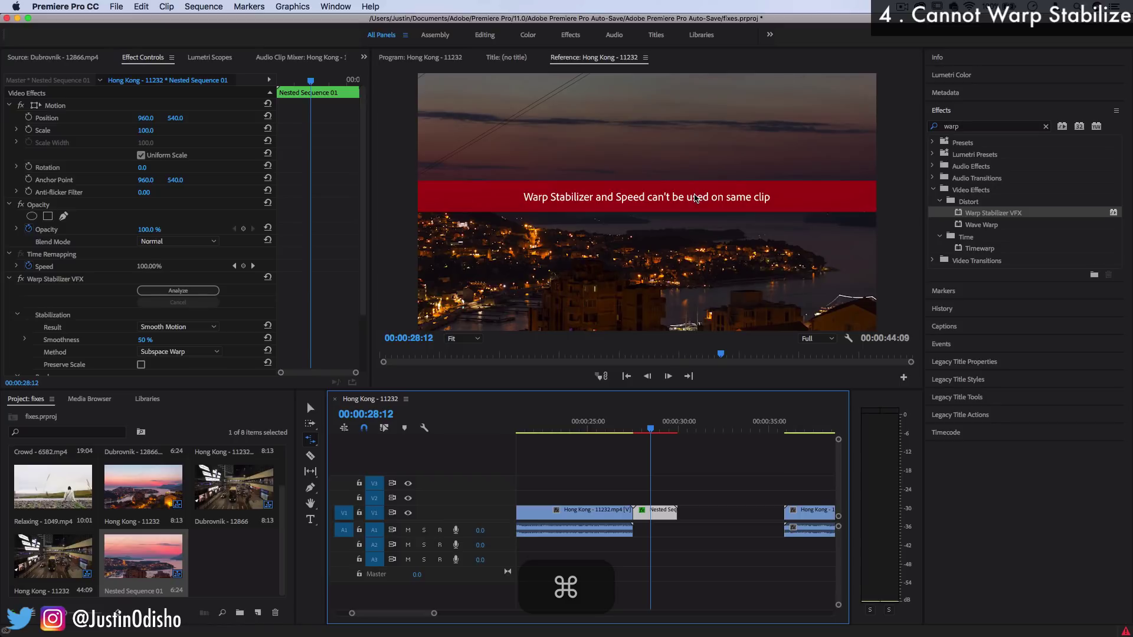
{"action": "key", "text": "super+z"}
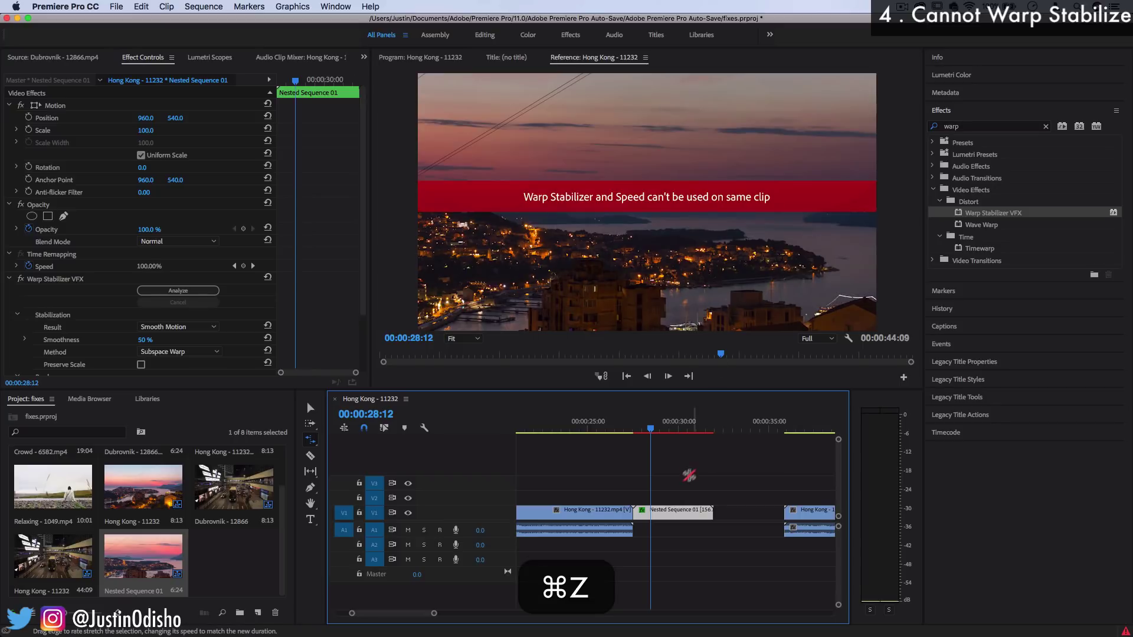
Nest Nested Sequence 01 a second time as Nested Sequence 02
{"action": "key", "text": "v"}
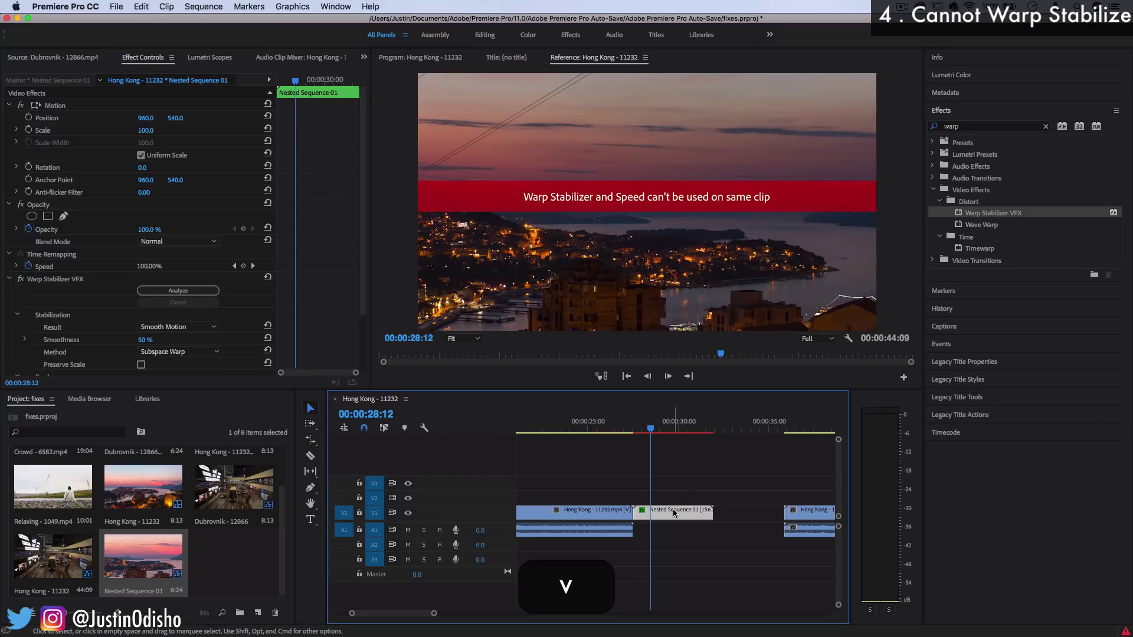
{"action": "right_click", "coordinate": [674, 513]}
{"action": "left_click", "coordinate": [726, 373]}
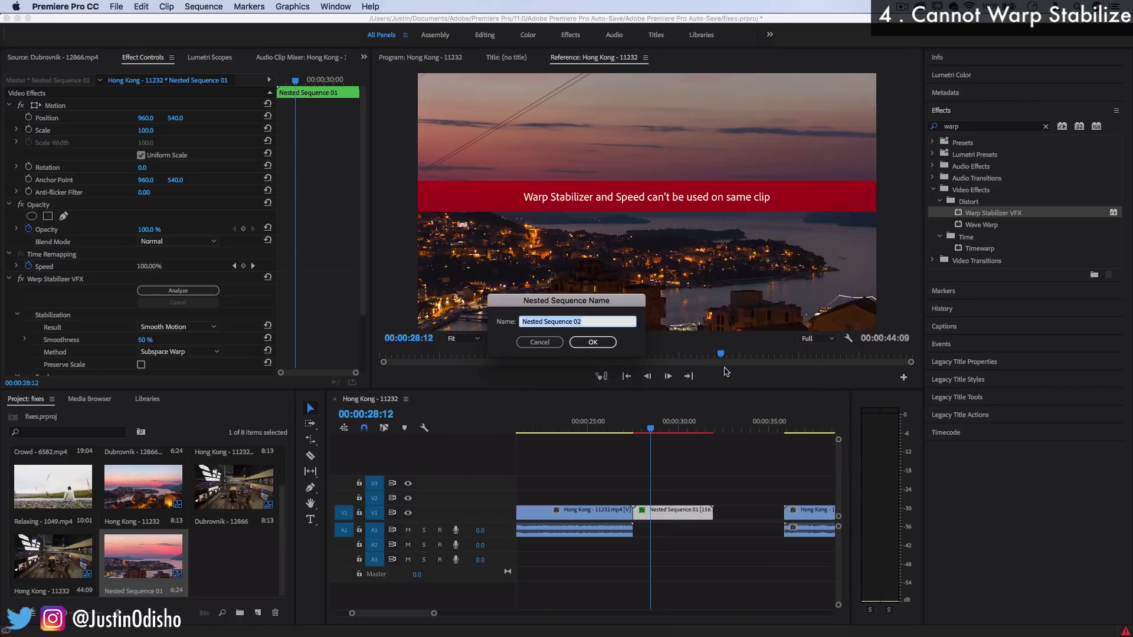
{"action": "key", "text": "Return"}
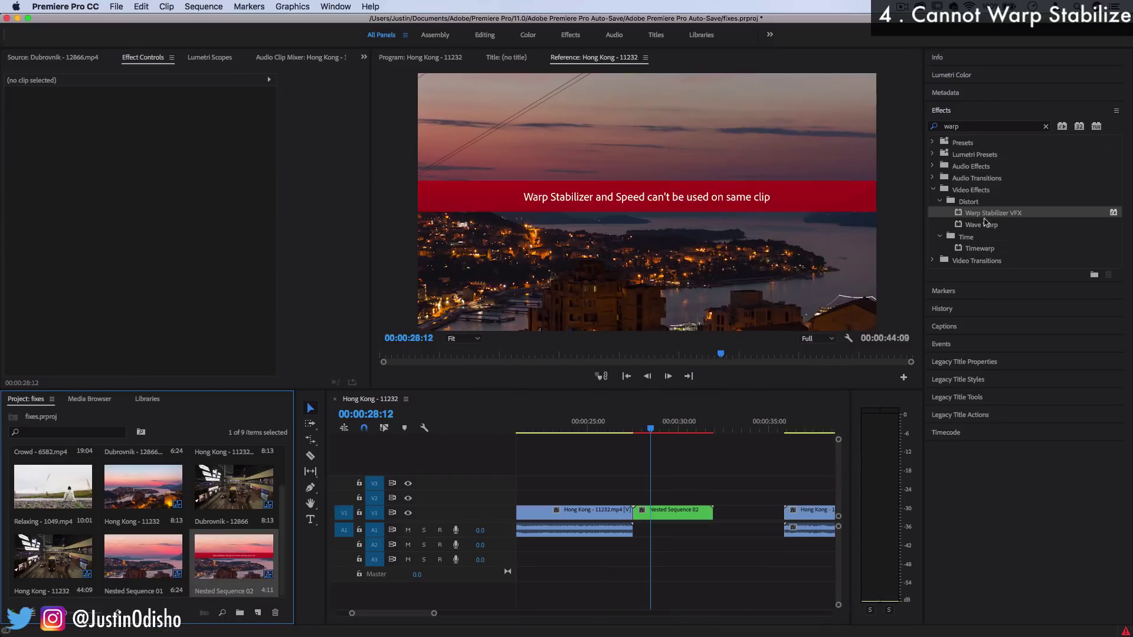
Rate-stretch Nested Sequence 02, then undo back to the stabilized Nested Sequence 01
{"action": "key", "text": "r"}
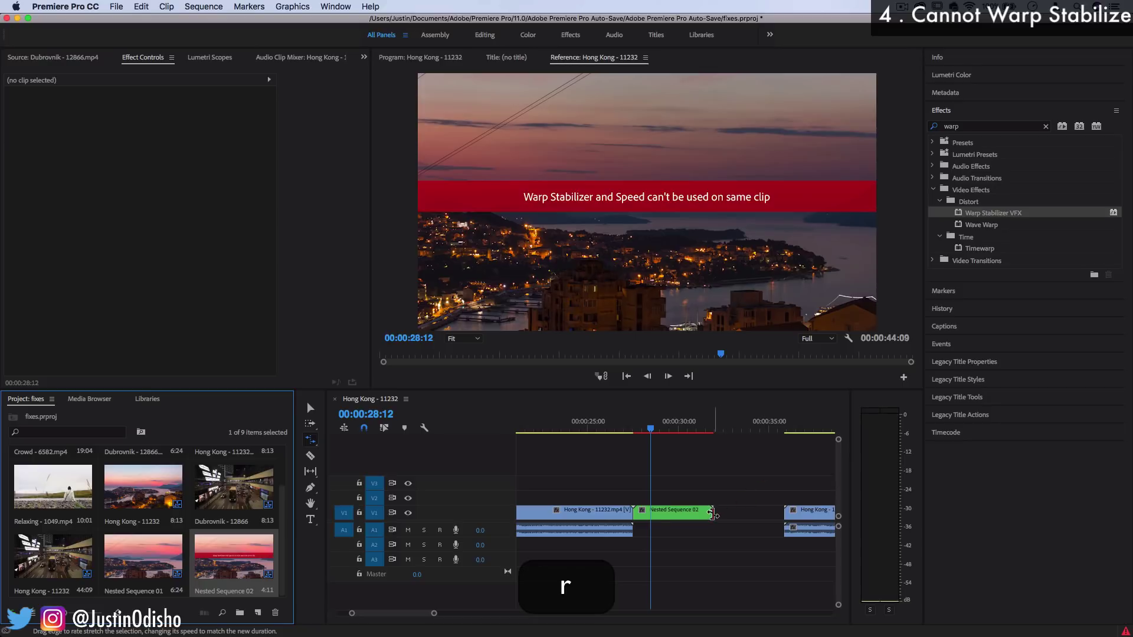
{"action": "left_click_drag", "start_coordinate": [634, 513], "coordinate": [659, 515]}
{"action": "key", "text": "super+z"}
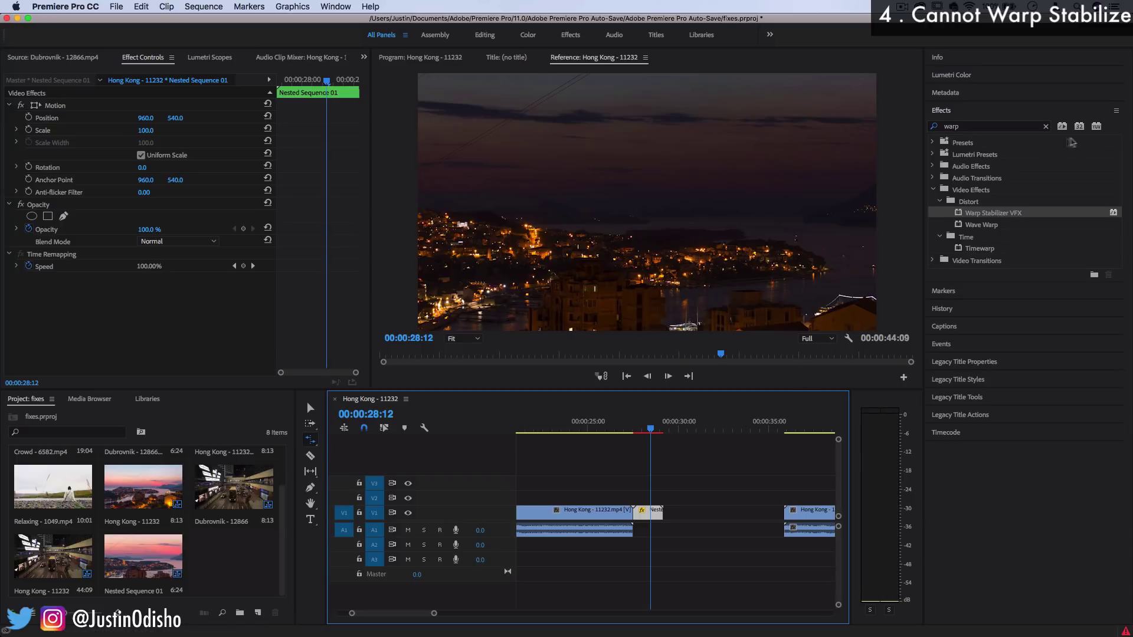
{"action": "left_click", "coordinate": [999, 213]}
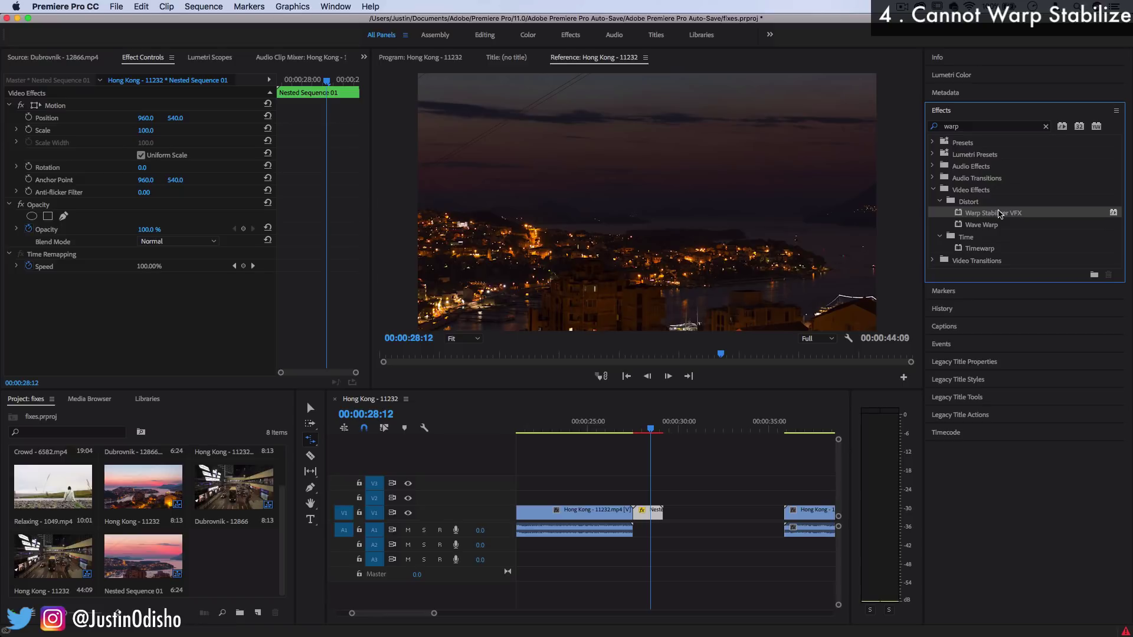
{"action": "left_click", "coordinate": [678, 577]}
Marquee-select the middle clips after Crowd and nest them as Nested Sequence 04
{"action": "key", "text": "v"}
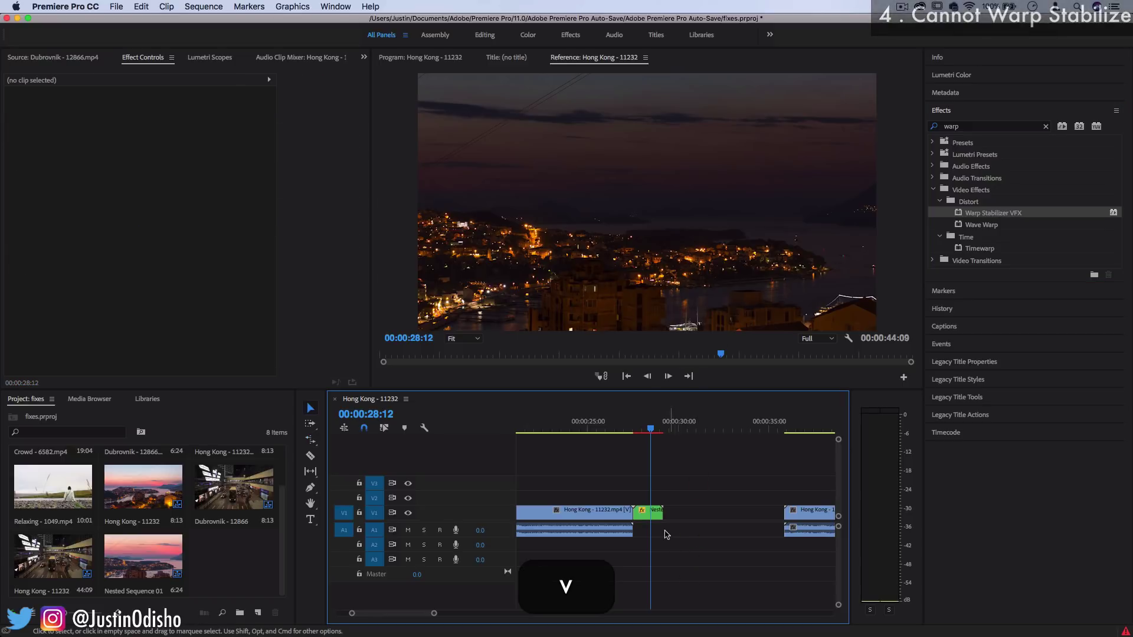
{"action": "left_click", "coordinate": [644, 515]}
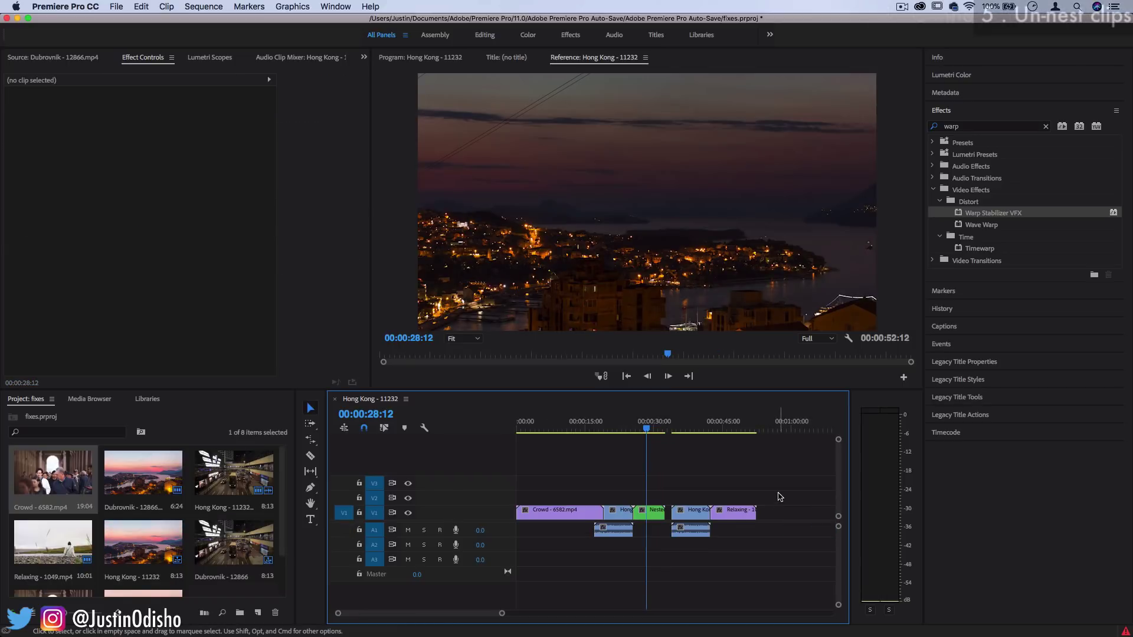
{"action": "left_click_drag", "start_coordinate": [781, 483], "coordinate": [609, 555]}
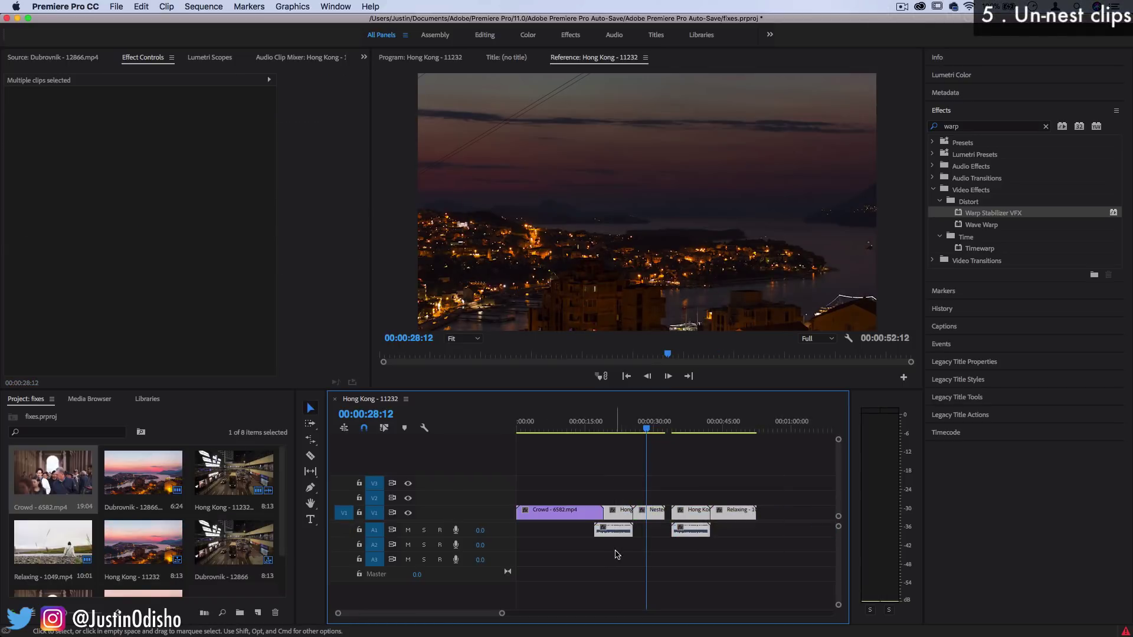
{"action": "right_click", "coordinate": [619, 514]}
{"action": "left_click", "coordinate": [645, 345]}
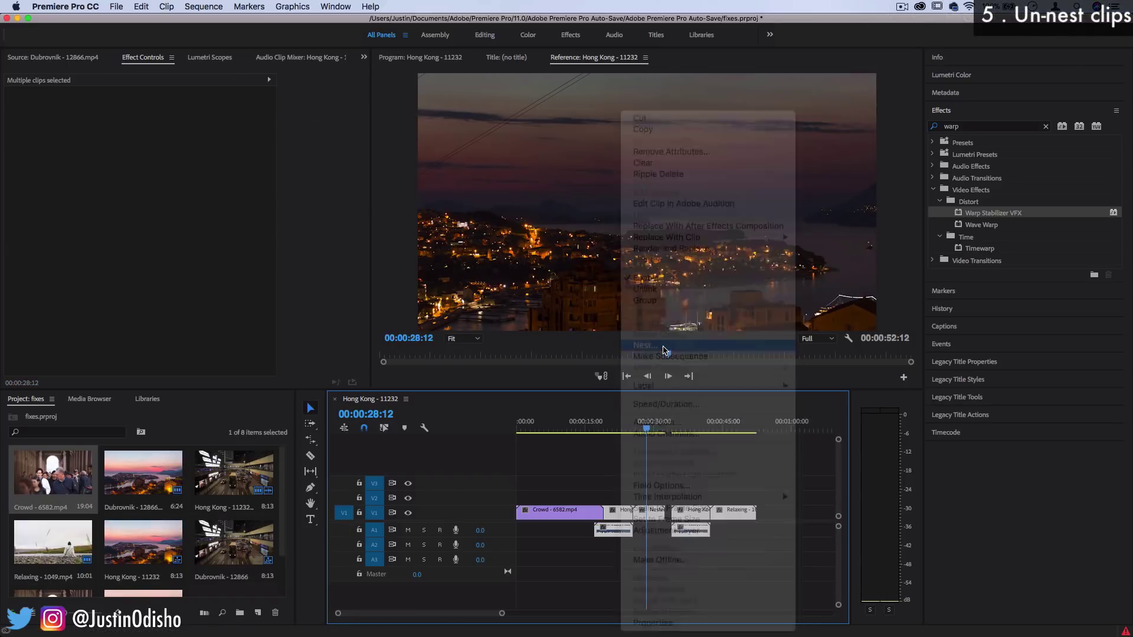
{"action": "key", "text": "Return"}
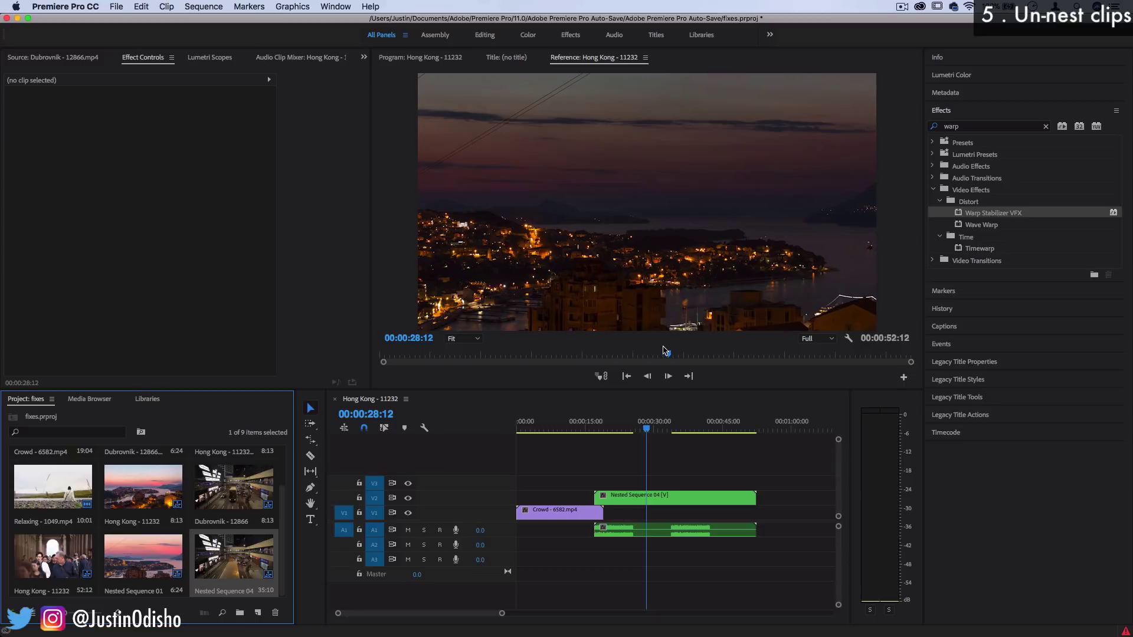
Undo and redo the nest, toggling between the original clips and Nested Sequence 04
{"action": "left_click", "coordinate": [672, 499]}
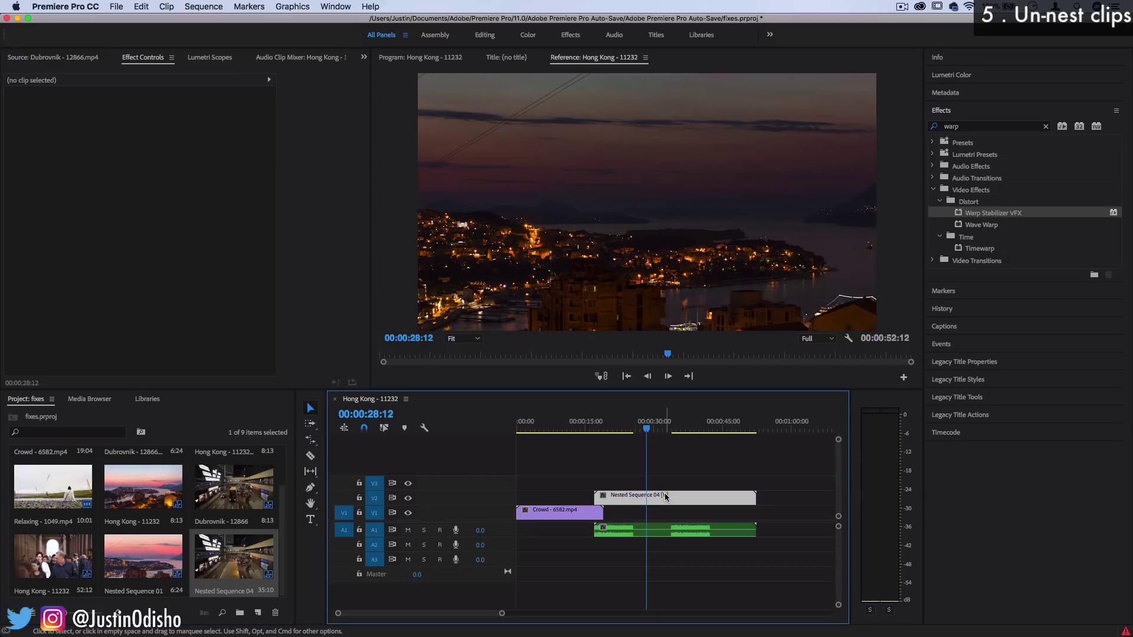
{"action": "right_click", "coordinate": [701, 494]}
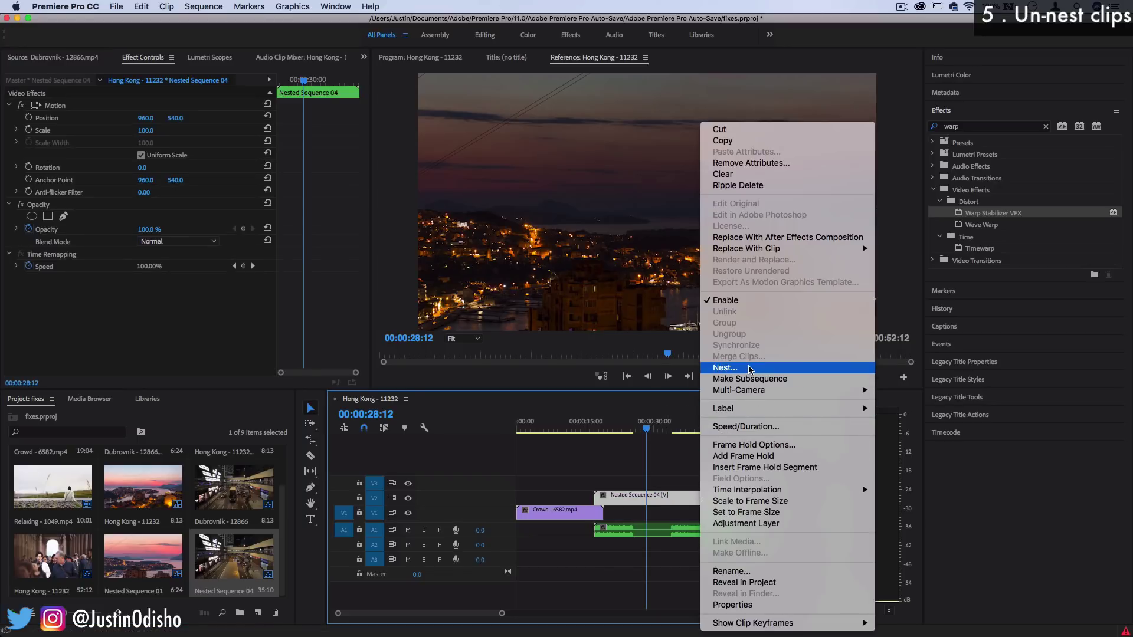
{"action": "left_click", "coordinate": [662, 470]}
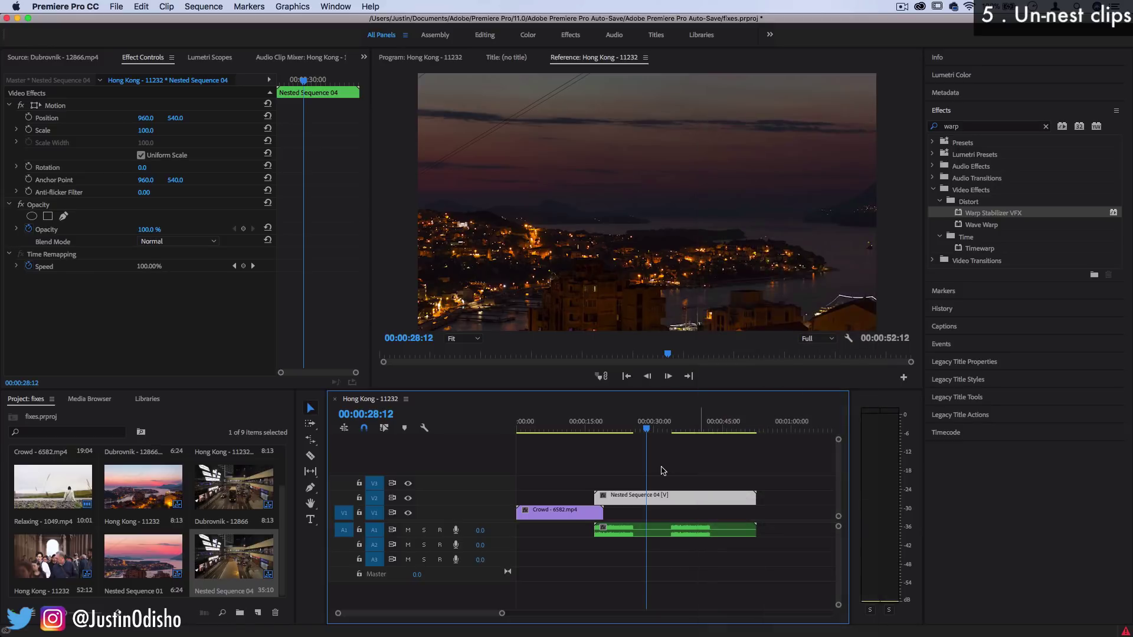
{"action": "key", "text": "super"}
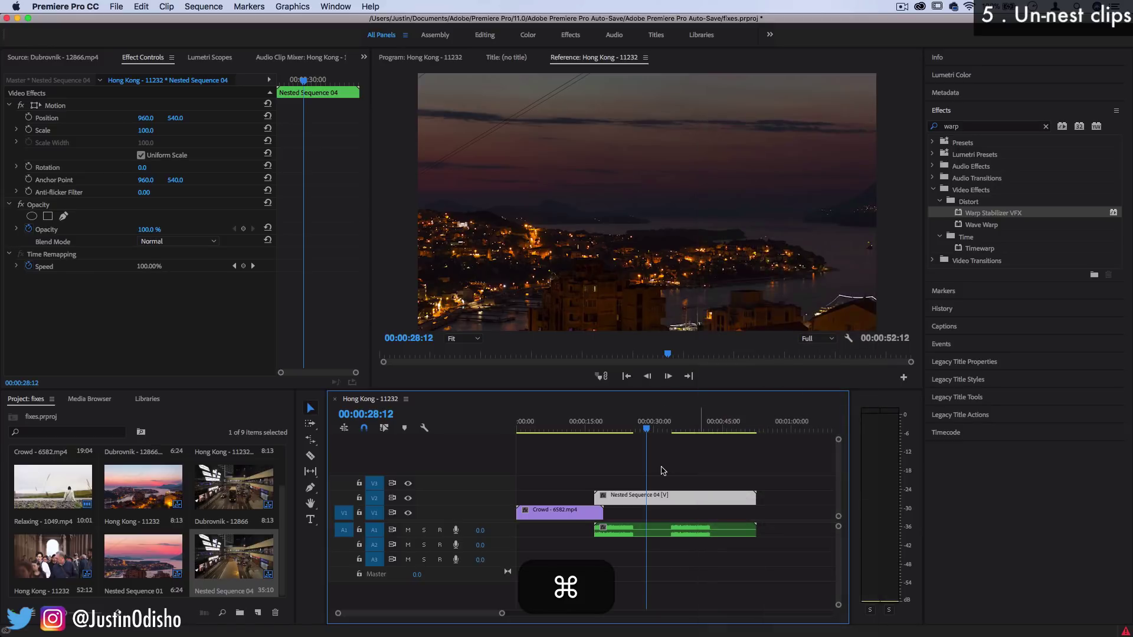
{"action": "key", "text": "super+z"}
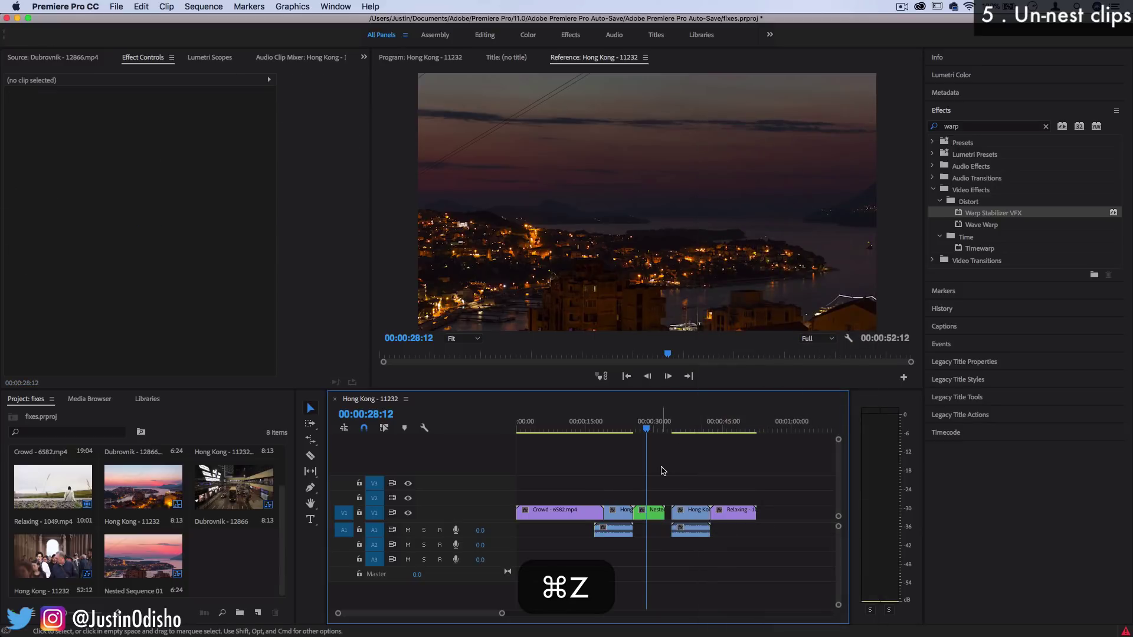
{"action": "key", "text": "shift+super+z"}
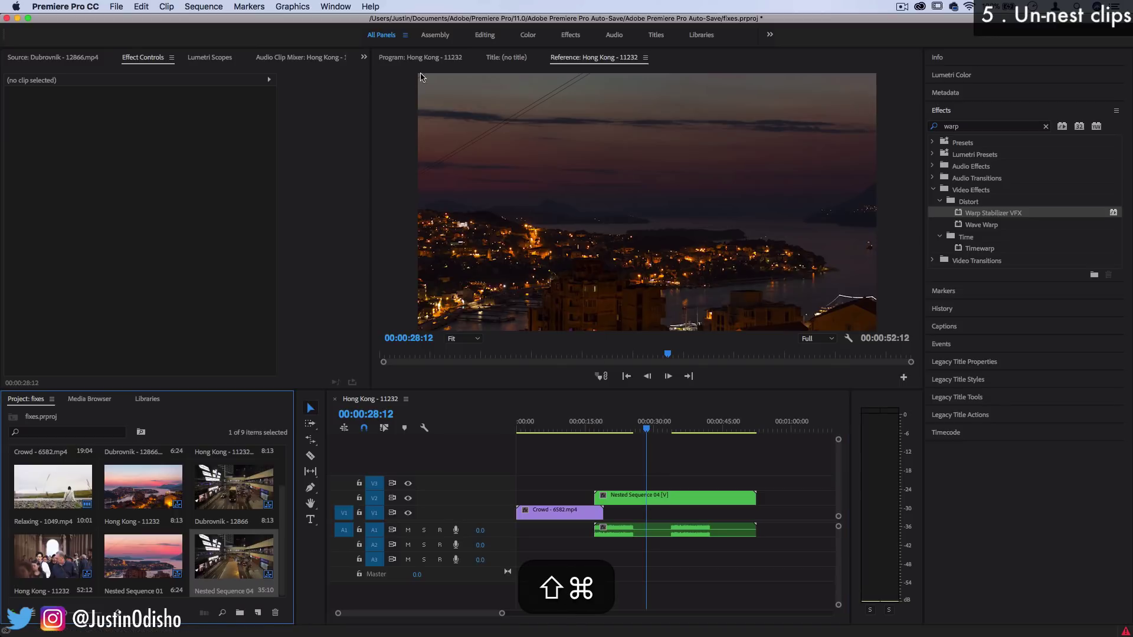
Show the History panel's edit steps and reselect the Nested Sequence 04 clip
{"action": "left_click", "coordinate": [942, 308]}
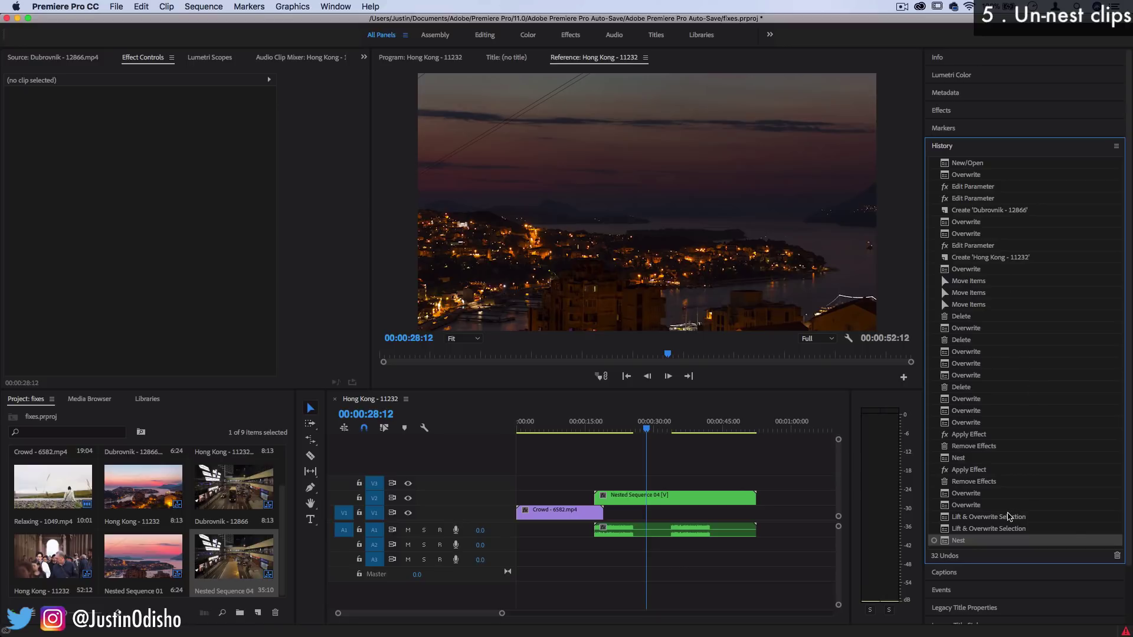
{"action": "left_click", "coordinate": [717, 496]}
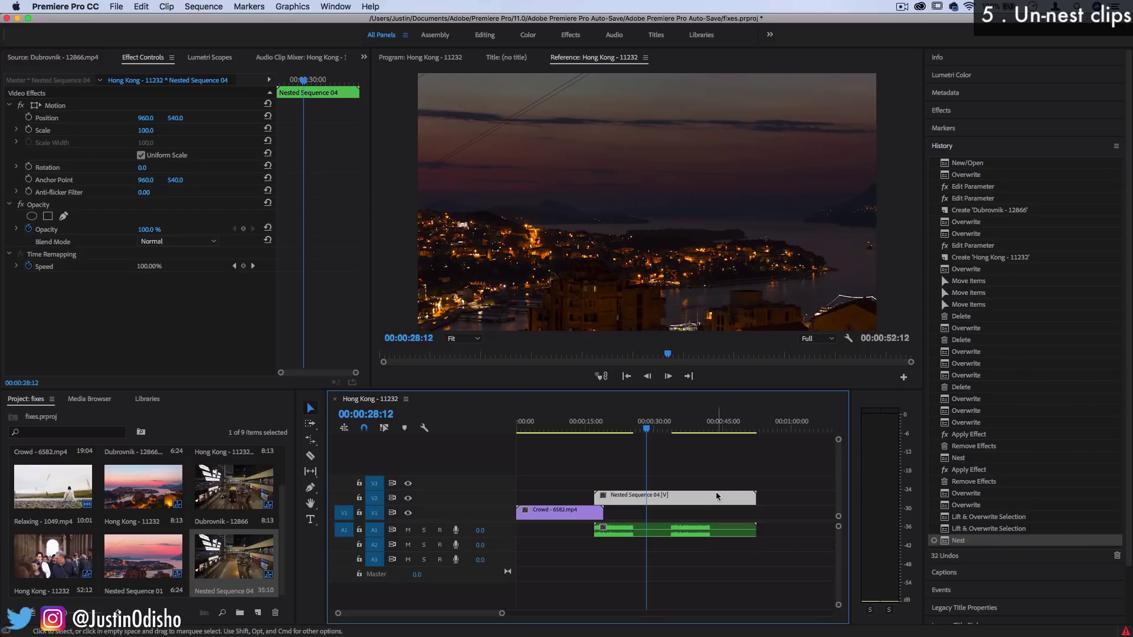
{"action": "left_click", "coordinate": [669, 515]}
{"action": "left_click", "coordinate": [667, 499]}
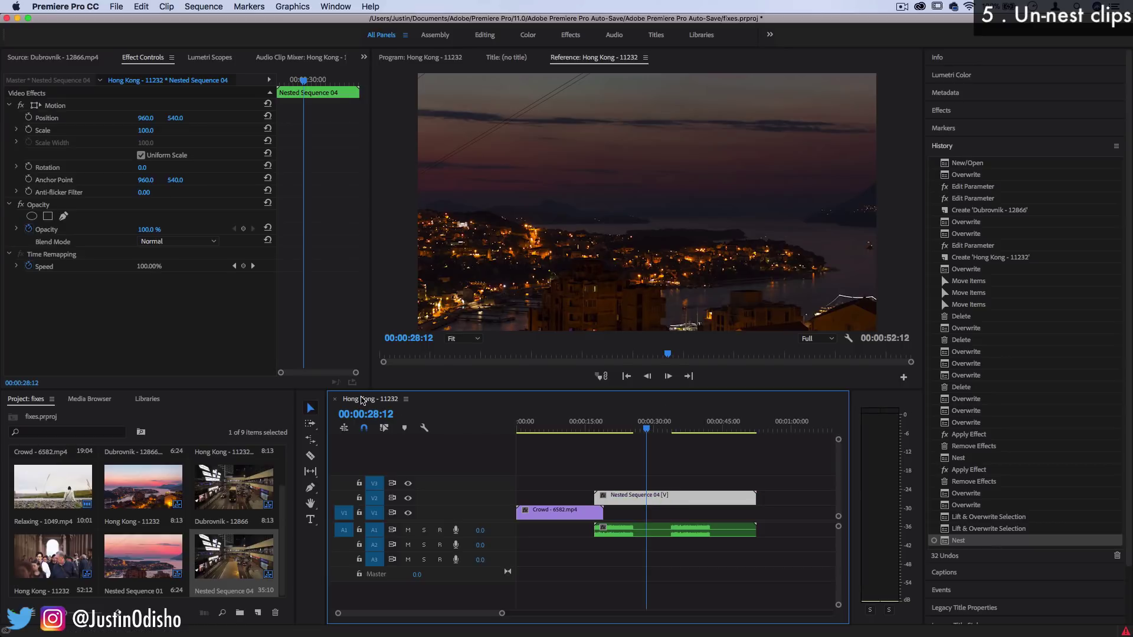
Copy all clips inside Nested Sequence 04, paste them into Hong Kong - 11232, then undo the paste
{"action": "double_click", "coordinate": [674, 500]}
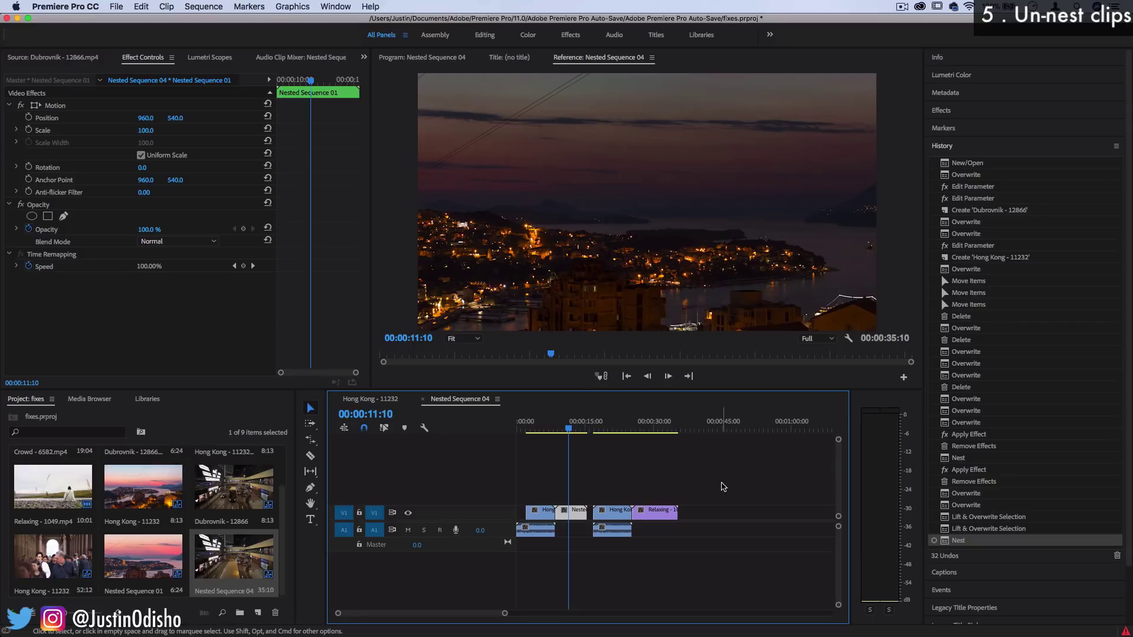
{"action": "left_click_drag", "start_coordinate": [742, 473], "coordinate": [513, 574]}
{"action": "key", "text": "super+c"}
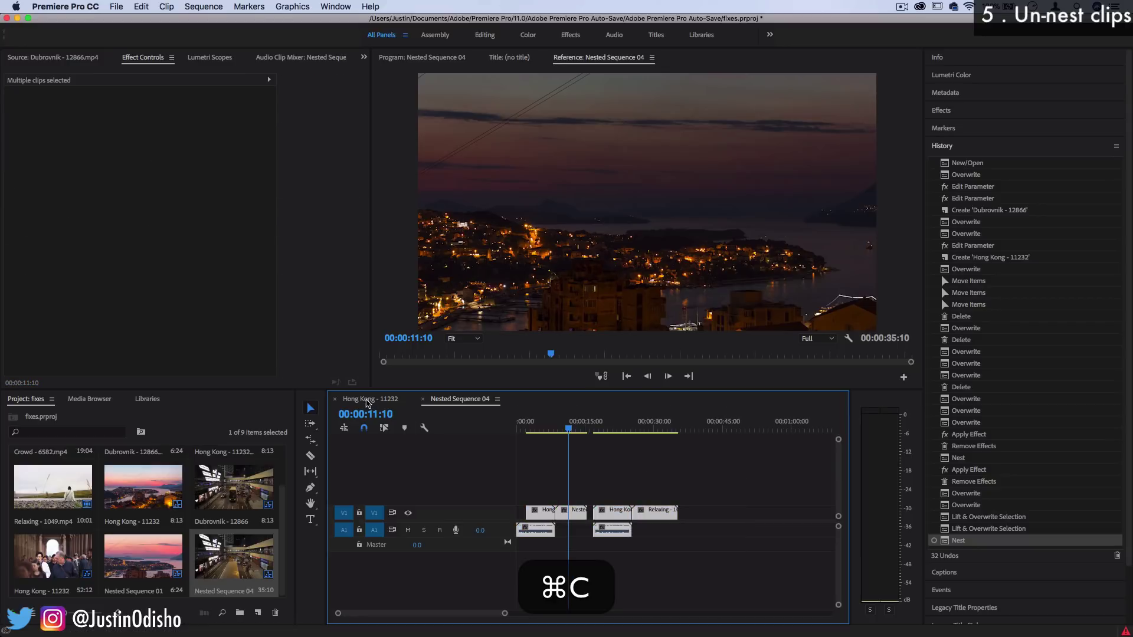
{"action": "left_click", "coordinate": [370, 398]}
{"action": "key", "text": "super+v"}
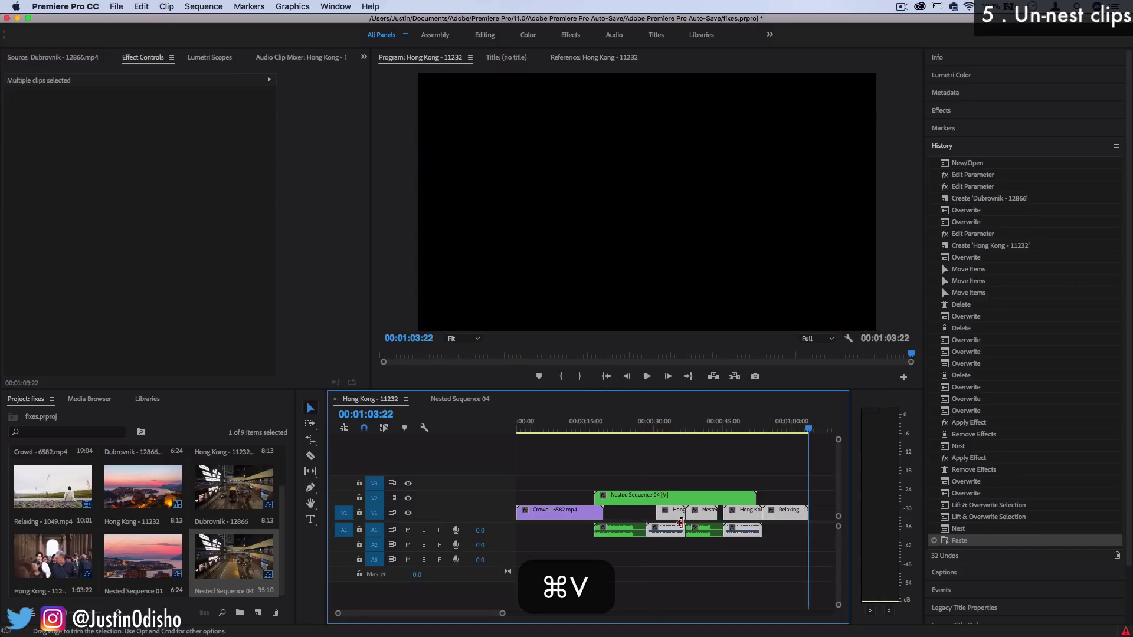
{"action": "key", "text": "super+z"}
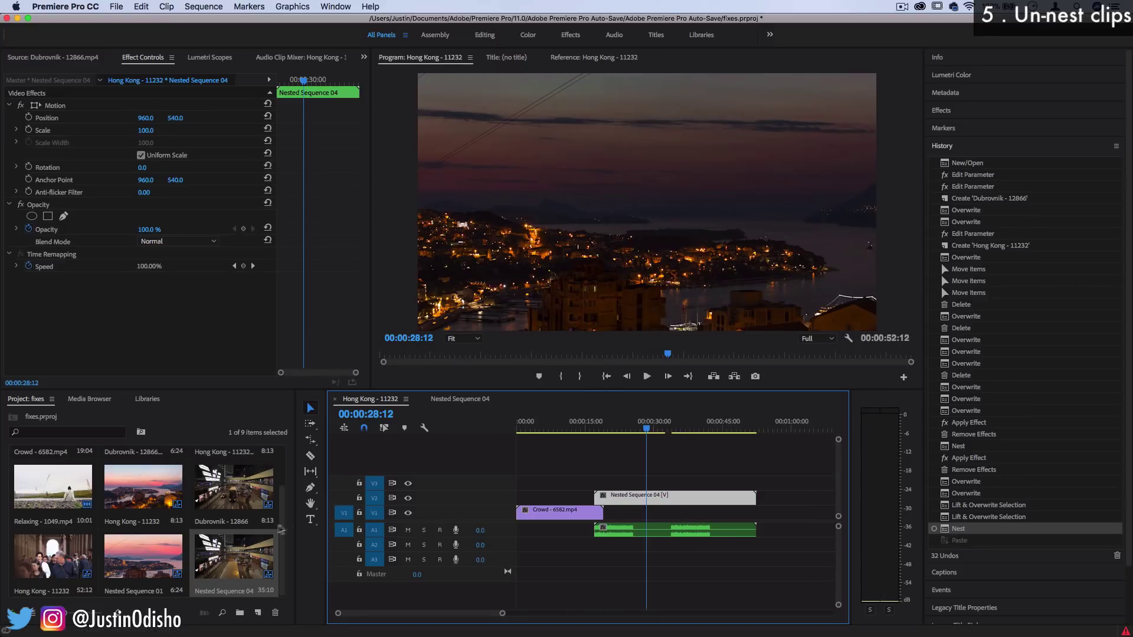
Drag Nested Sequence 04 from the Project panel into the timeline as individual clips
{"action": "left_click", "coordinate": [282, 531]}
{"action": "left_click_drag", "start_coordinate": [282, 532], "coordinate": [283, 531]}
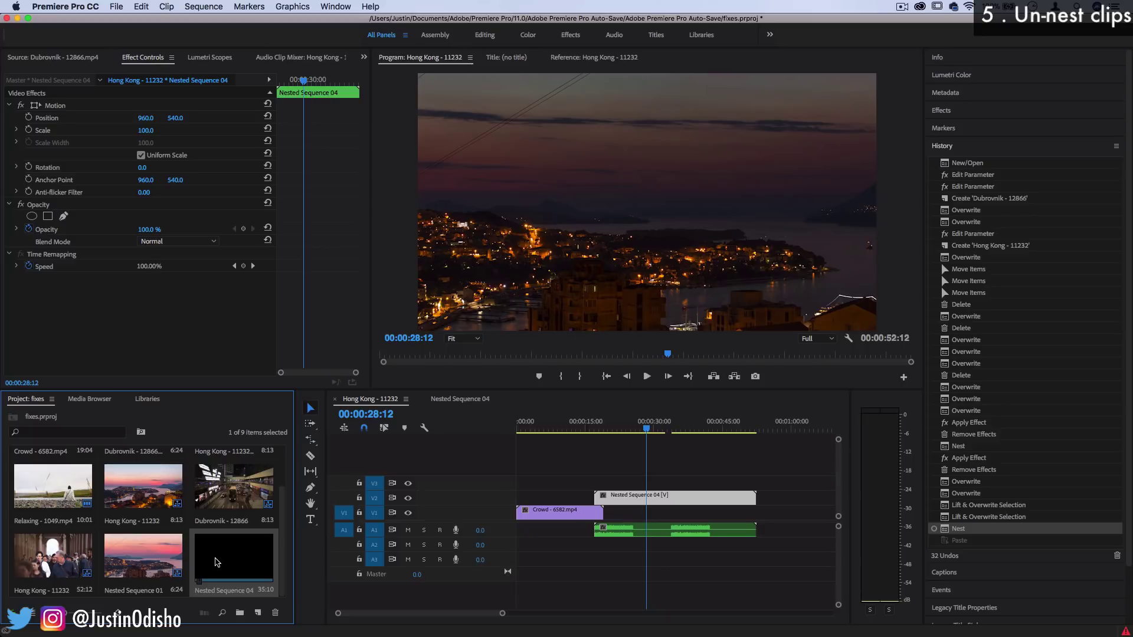
{"action": "left_click_drag", "start_coordinate": [215, 562], "coordinate": [676, 508]}
Delete the Nested Sequence 04 clip on V2 and both leftover nested audio clips on A1
{"action": "left_click", "coordinate": [707, 502]}
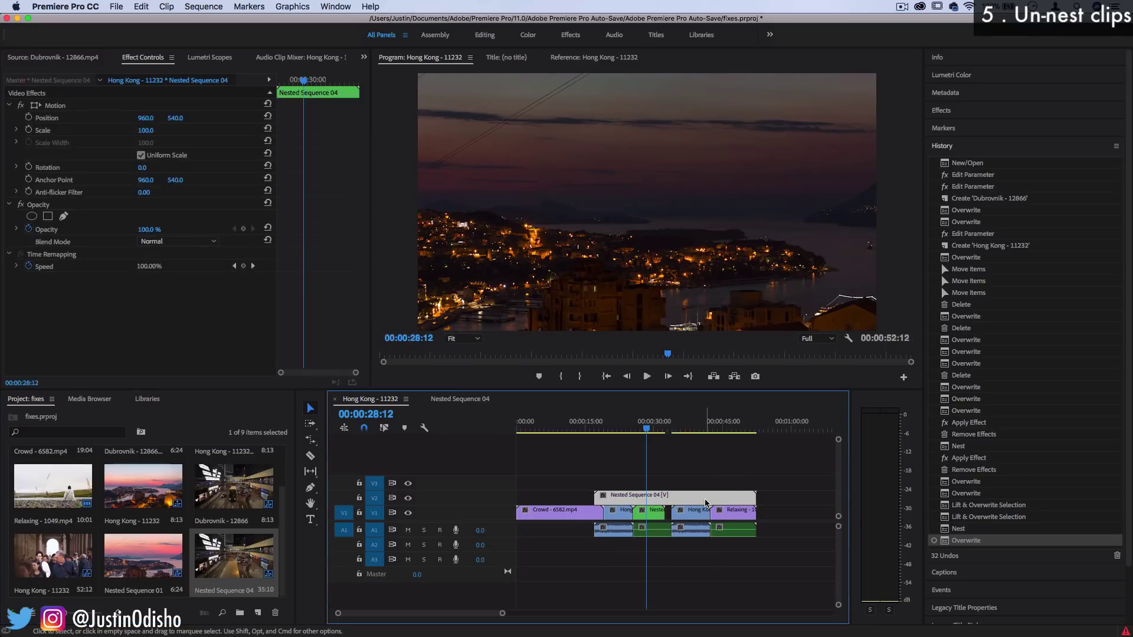
{"action": "key", "text": "BackSpace"}
{"action": "left_click", "coordinate": [652, 530]}
{"action": "key", "text": "BackSpace"}
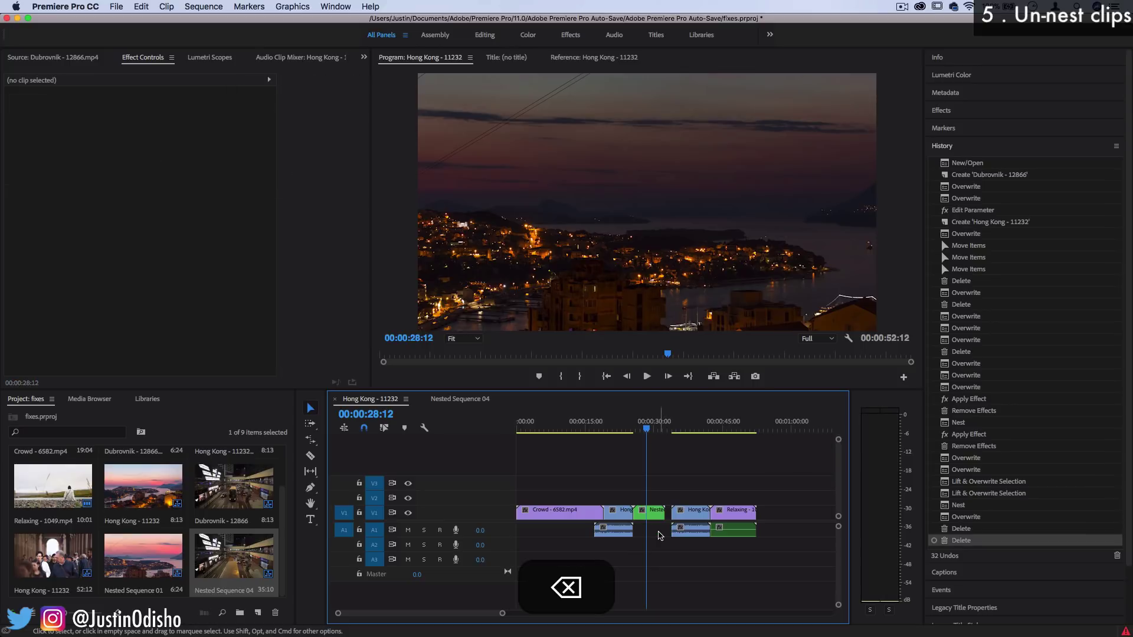
{"action": "left_click", "coordinate": [735, 530]}
{"action": "key", "text": "BackSpace"}
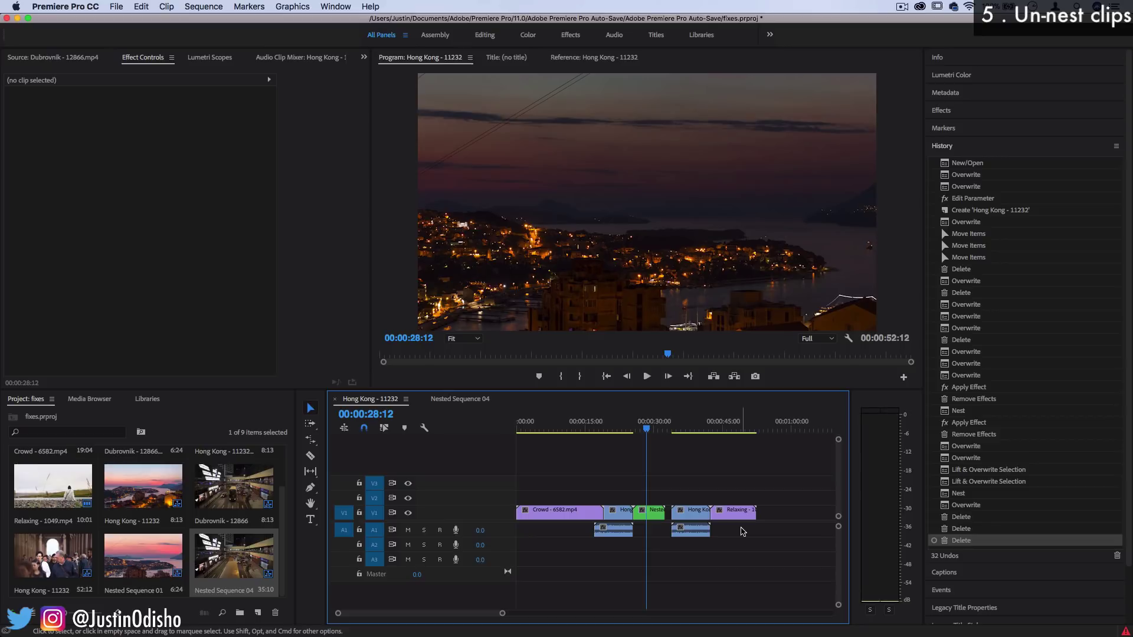
Drag Nested Sequence 04 from the Project panel onto V1/A1, overwriting with its individual clips
{"action": "left_click_drag", "start_coordinate": [218, 554], "coordinate": [666, 534]}
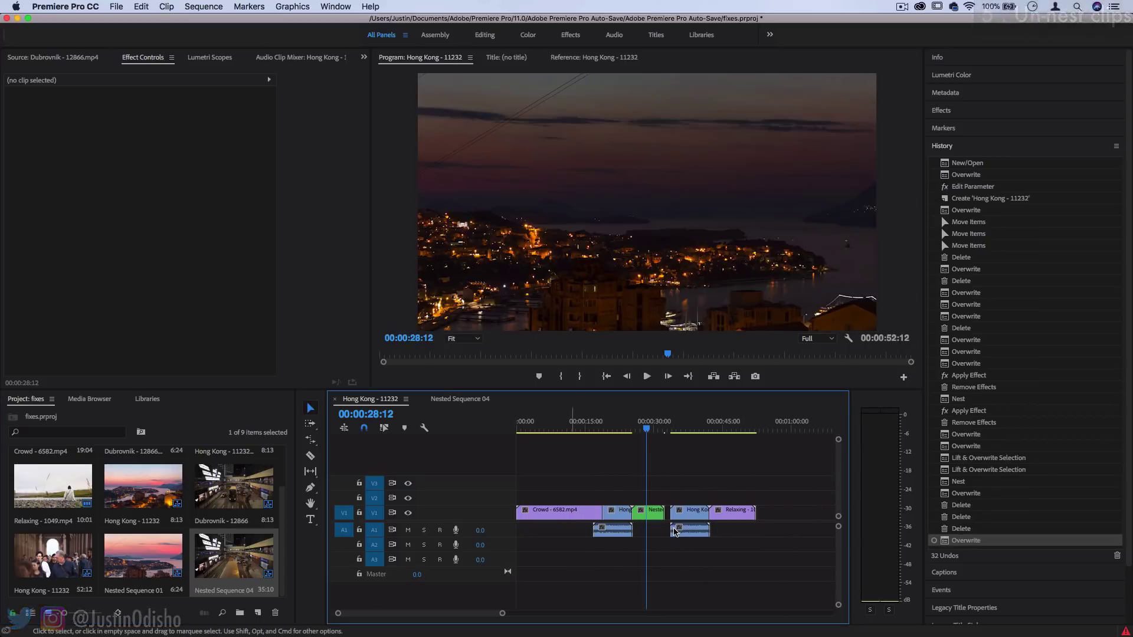